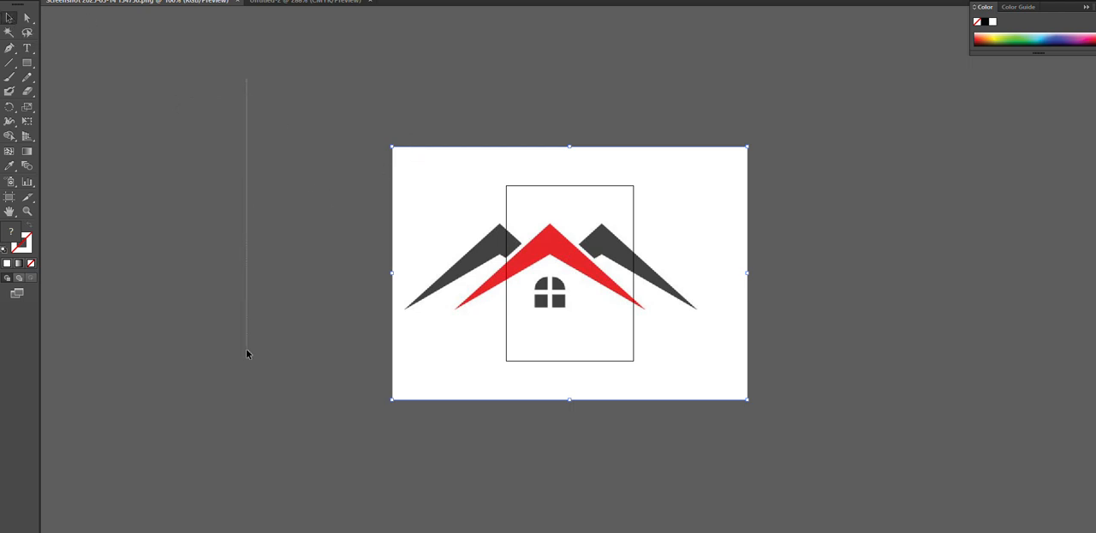
Trace the house logo image with the 3 Colors preset and expand the tracing into editable paths
left_click_drag(246, 353, 926, 452)
left_click(384, 1)
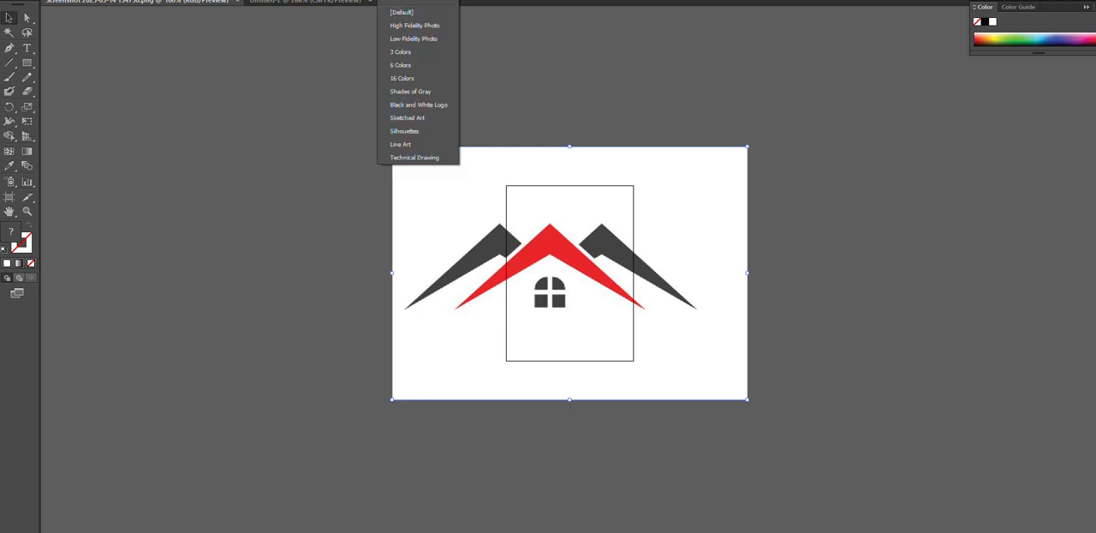
left_click(399, 54)
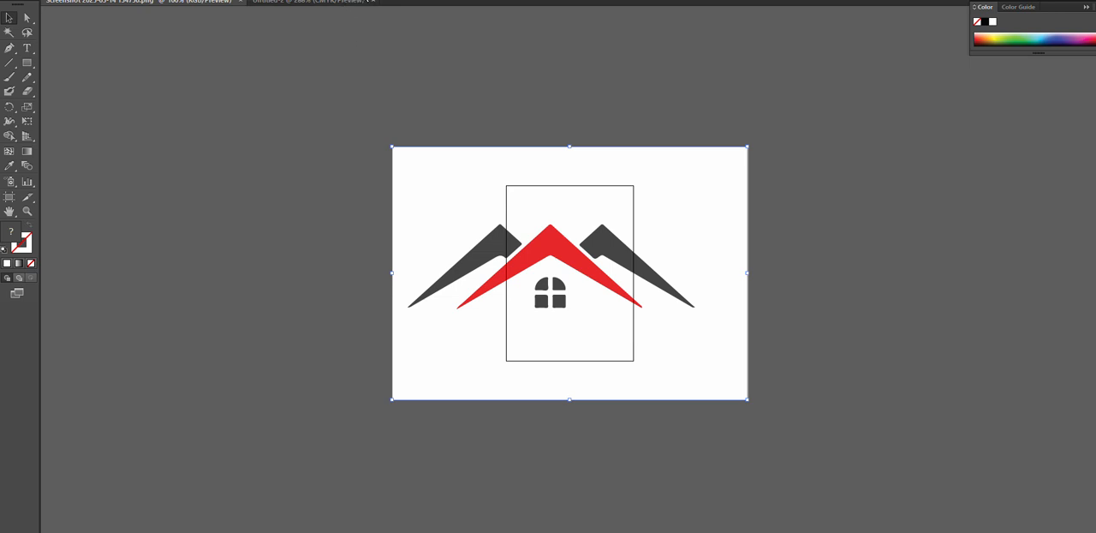
left_click(289, 0)
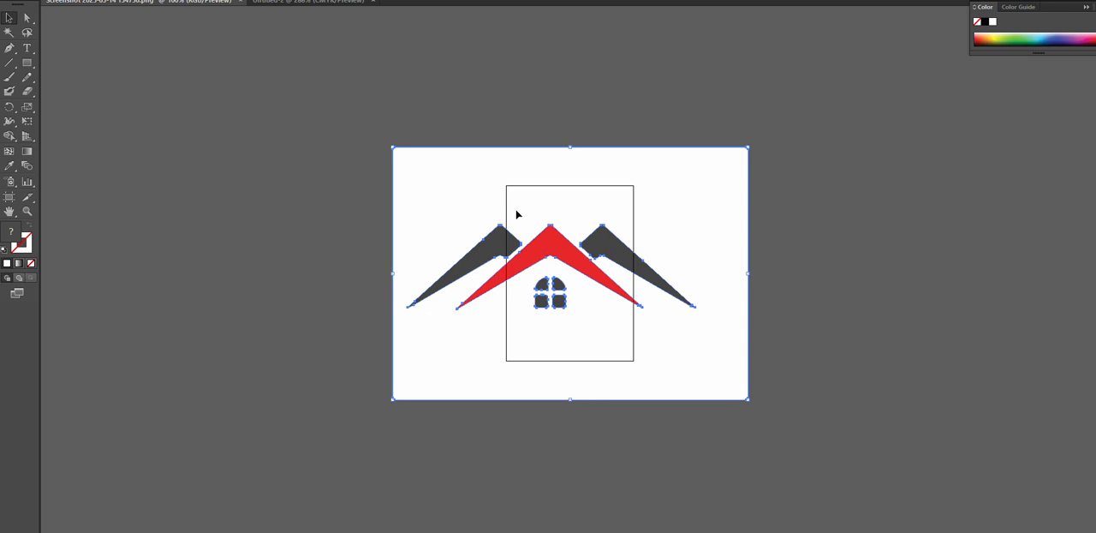
Isolate the traced group, select the three roof shapes and the window pieces without the background, and transfer them to the Untitled-2 document
left_click(286, 2)
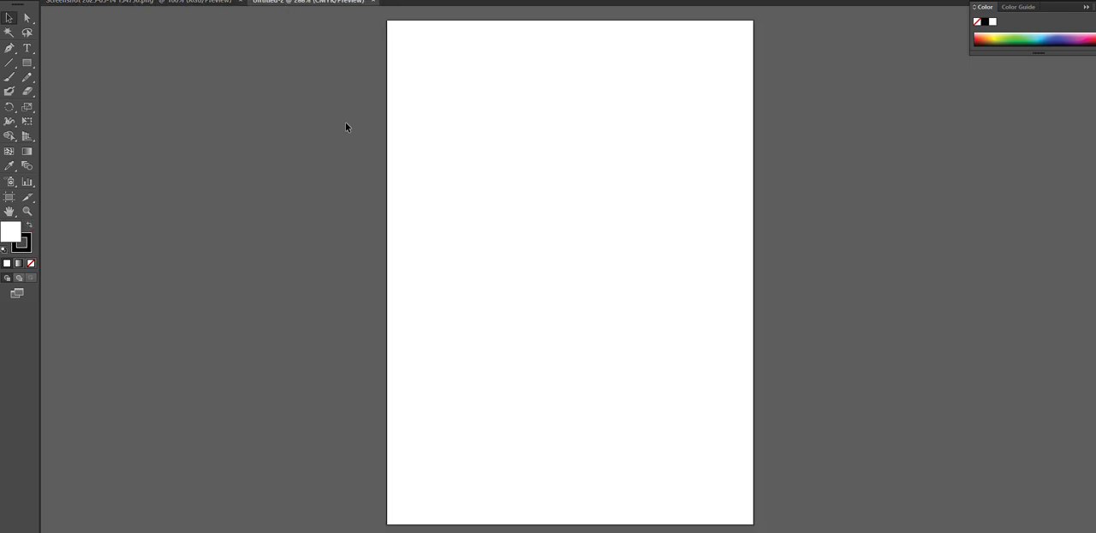
left_click(197, 4)
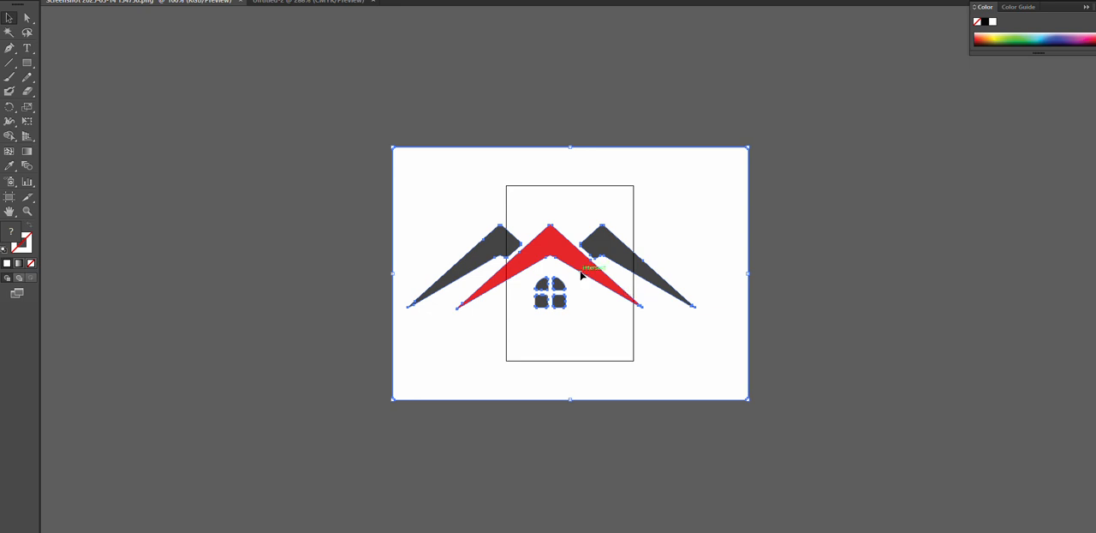
double_click(476, 258)
left_click(474, 253)
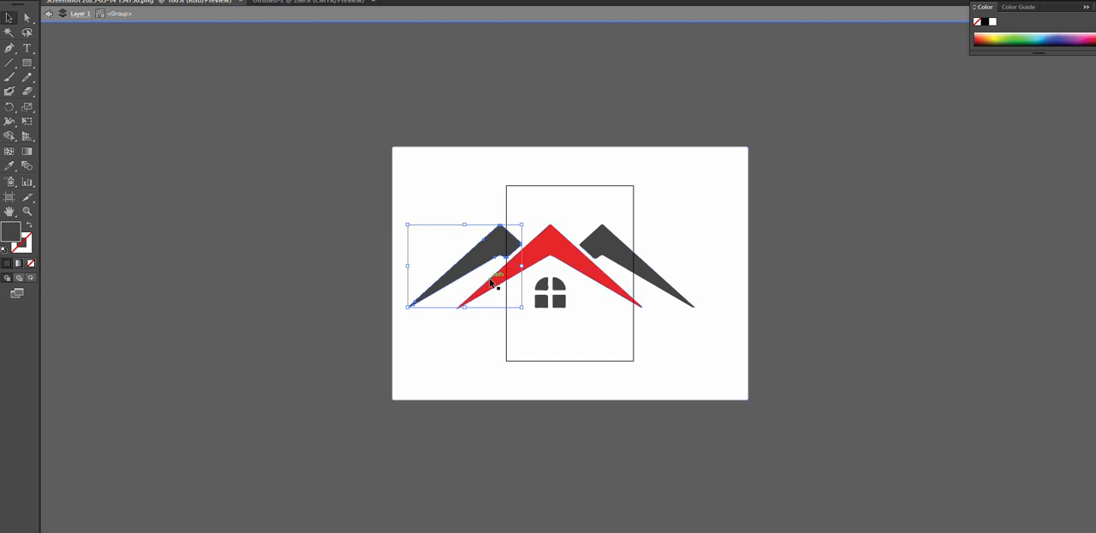
left_click(527, 261, "shift")
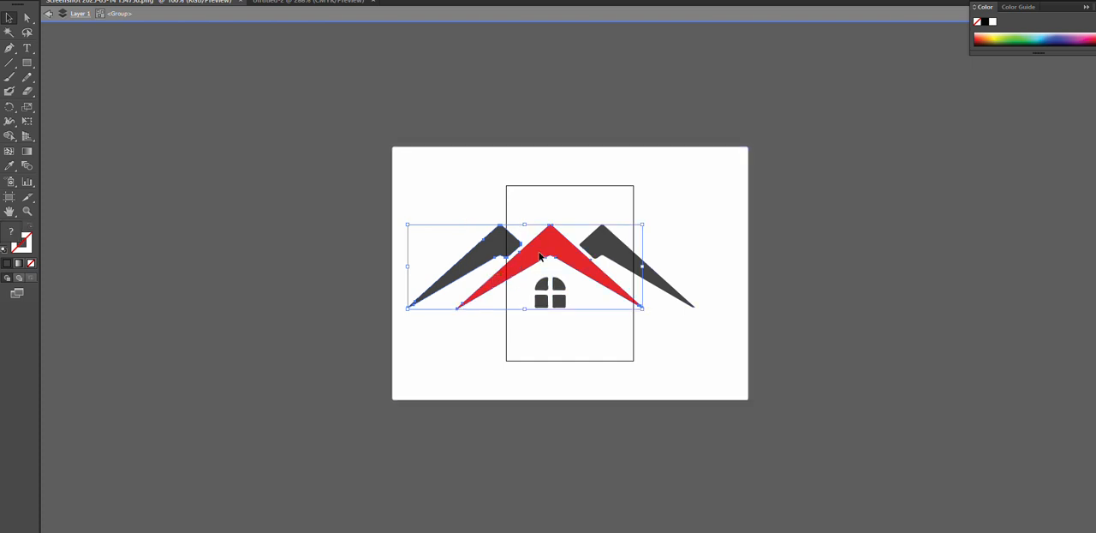
left_click(612, 244, "shift")
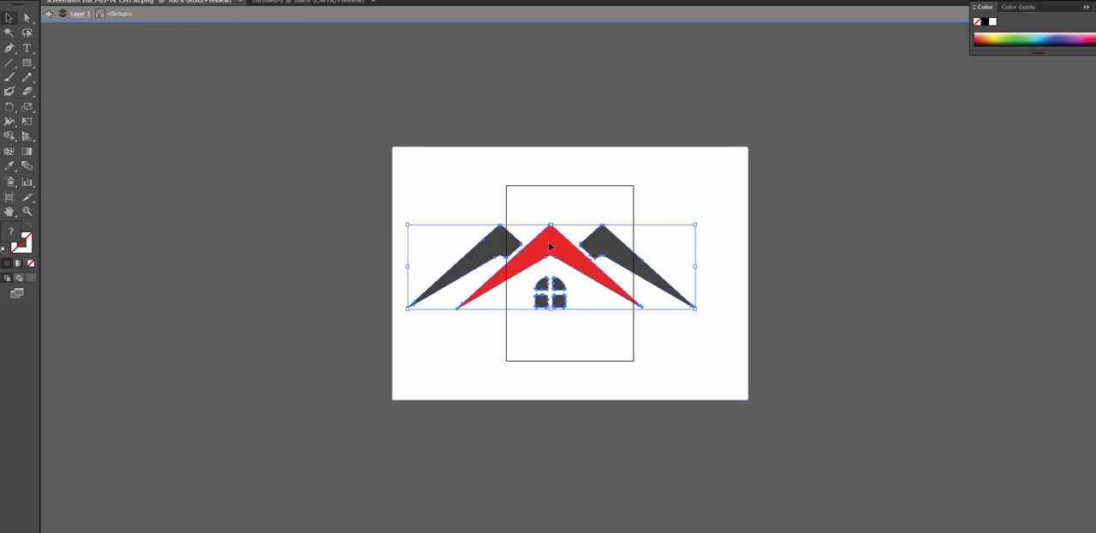
left_click_drag(555, 249, 568, 207)
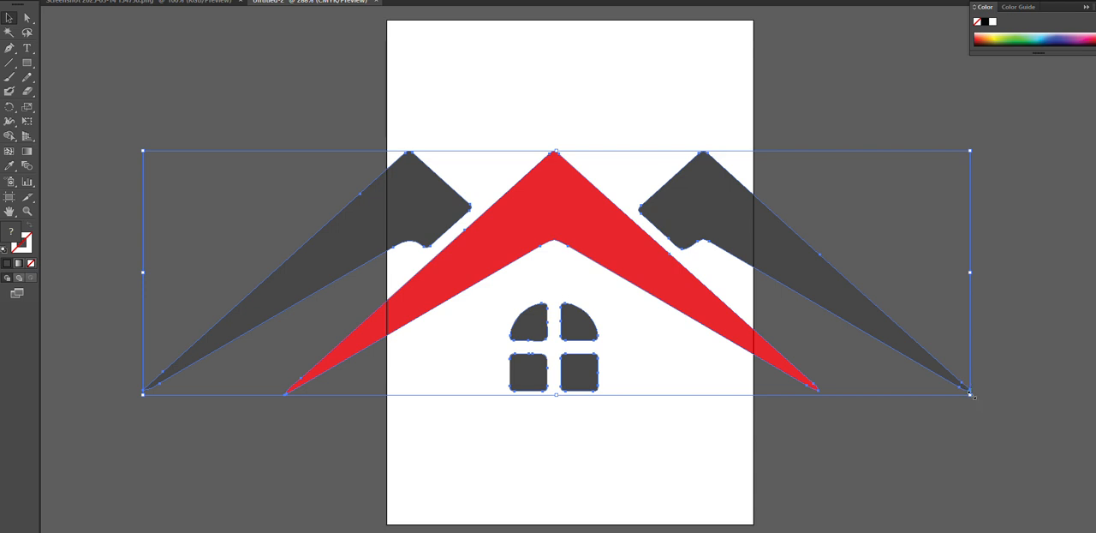
Scale the house logo down proportionally to fit inside the artboard and move it up into the upper half
left_click_drag(971, 396, 716, 330)
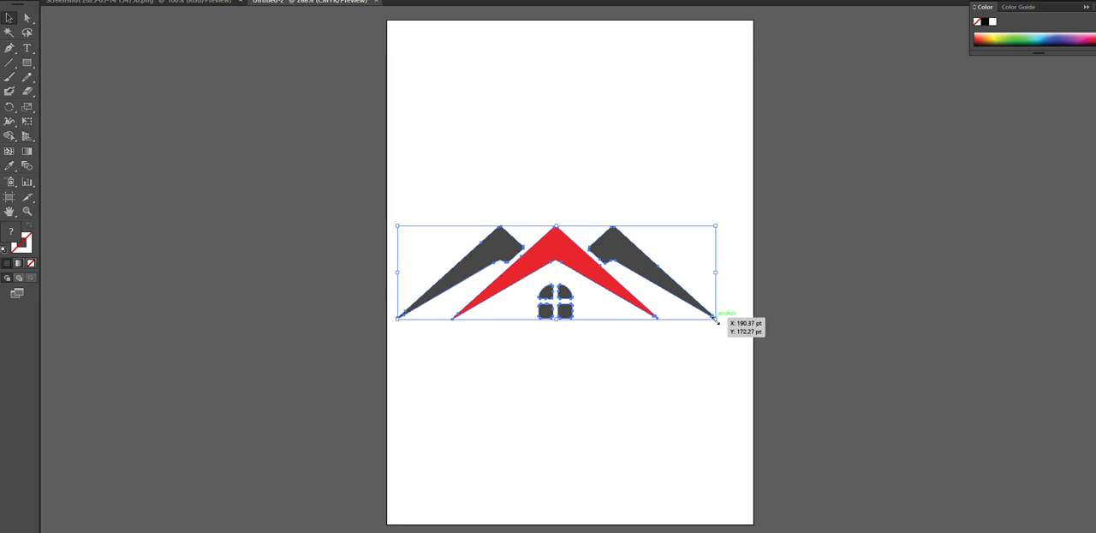
left_click_drag(716, 319, 694, 310)
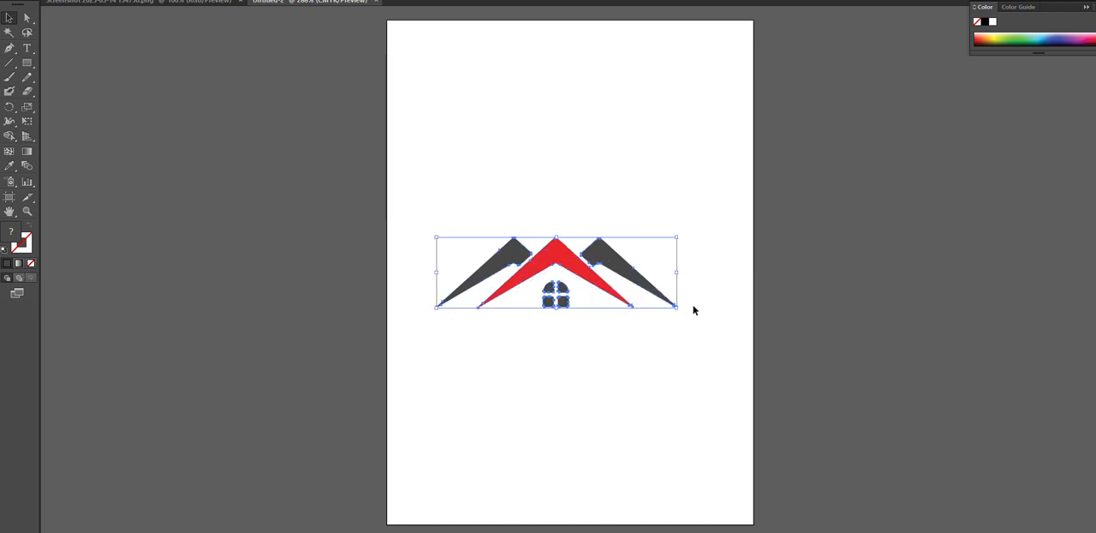
key("Up")
key("Up")
key("Up")
key("Up")
key("Up")
key("Up")
key("Up")
key("Up")
key("Up")
key("Up")
key("Up")
key("Up")
key("Up")
key("Up")
key("Up")
key("Up")
key("Up")
key("Up")
key("Up")
key("Up")
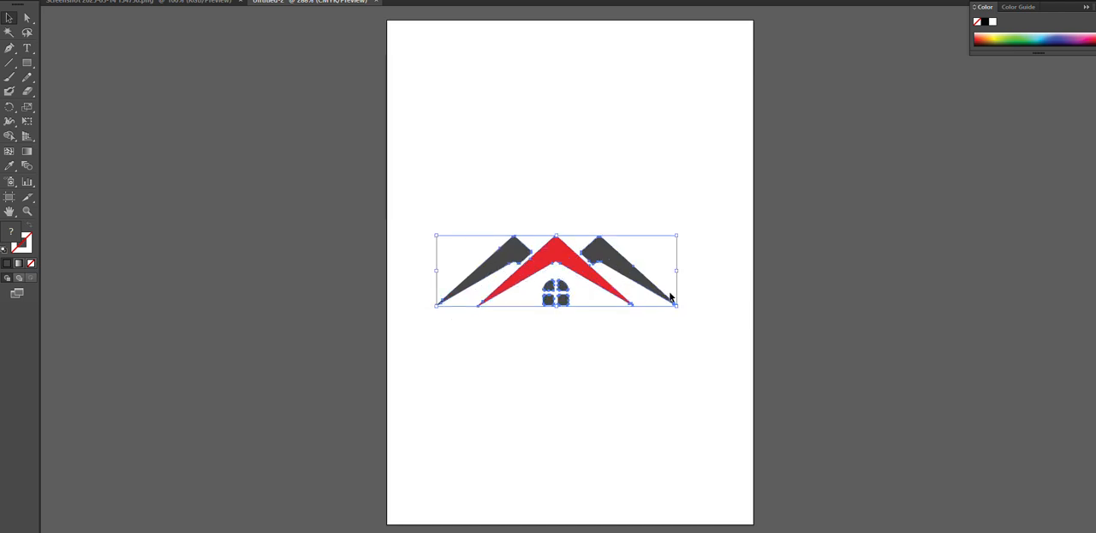
key("Up")
key("Up")
key("Up")
key("Up")
key("Up")
key("Up")
key("Up")
key("Up")
key("Up")
key("Up")
key("Up")
key("Up")
key("Up")
key("Up")
key("Up")
key("Up")
key("Up")
key("Up")
key("Up")
key("Up")
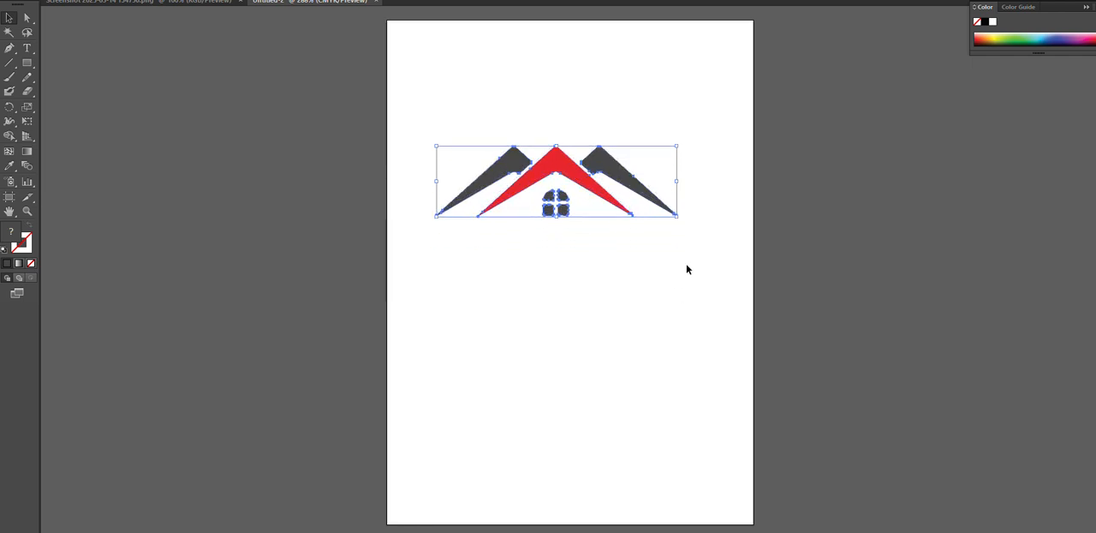
Enlarge the logo to almost the full artboard width and nudge it sideways until it is centred horizontally
left_click_drag(680, 220, 732, 264)
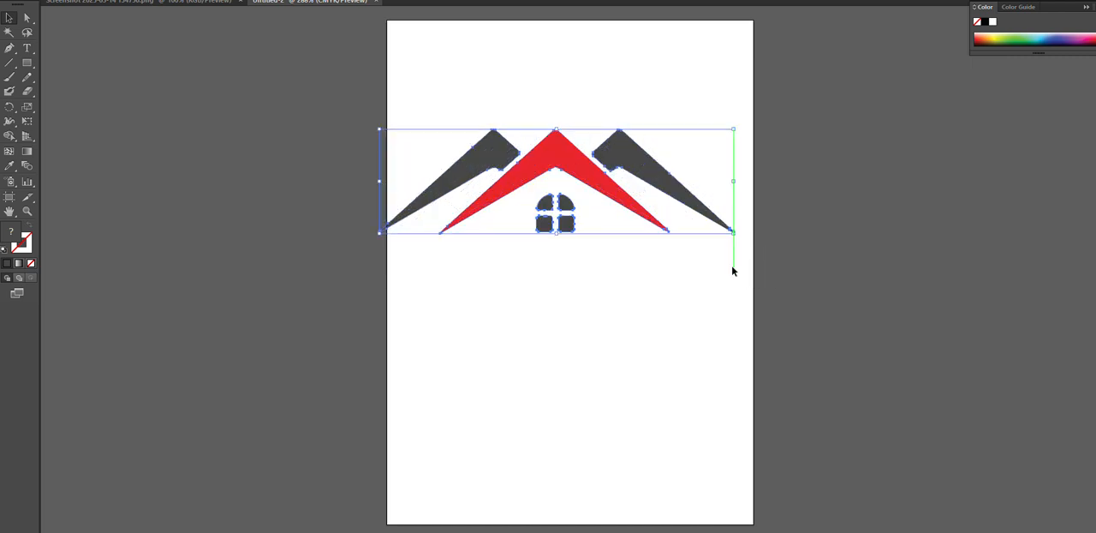
left_click(754, 412)
left_click_drag(439, 110, 696, 271)
key("Right")
key("Right")
key("Right")
key("Right")
key("Right")
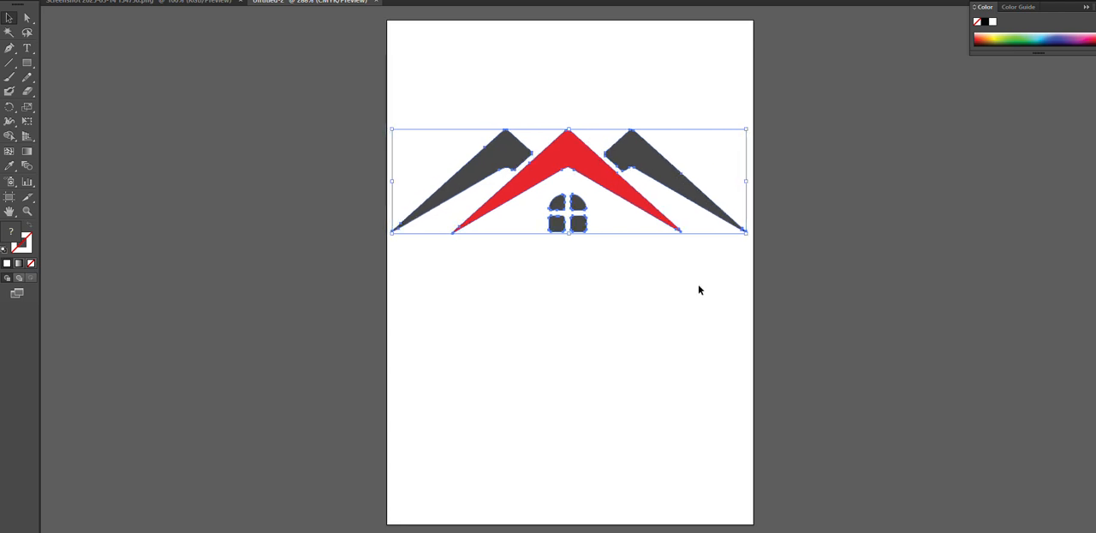
left_click(699, 286)
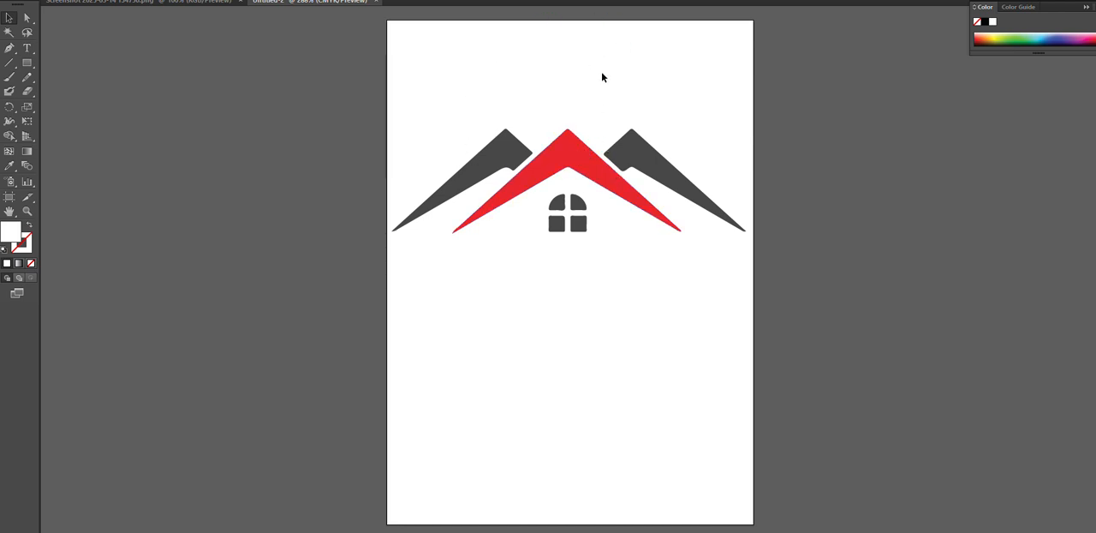
Change the fill of the central red roof shape to the bright cyan-blue swatch
left_click(570, 155)
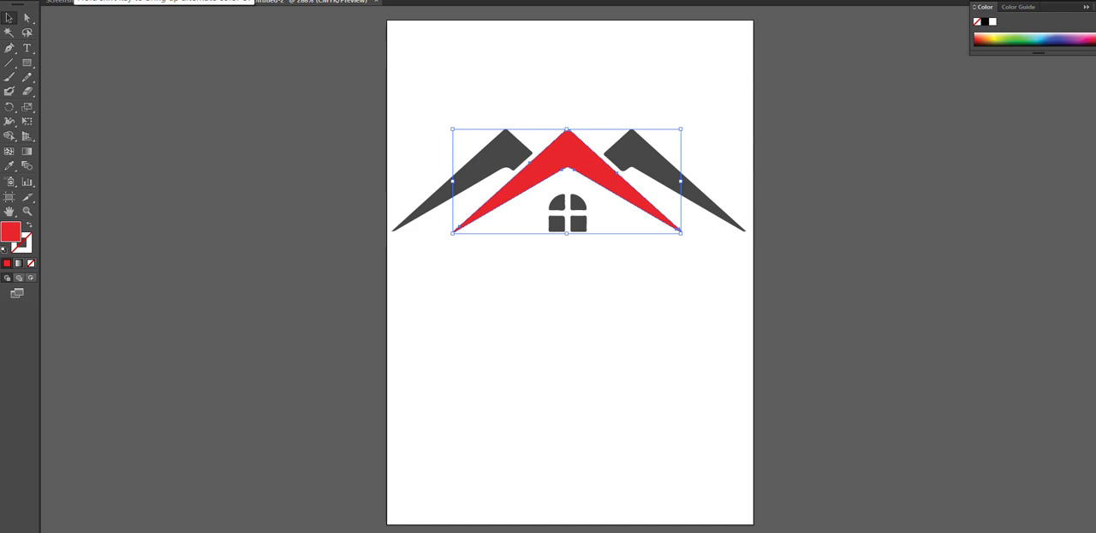
left_click(54, 3)
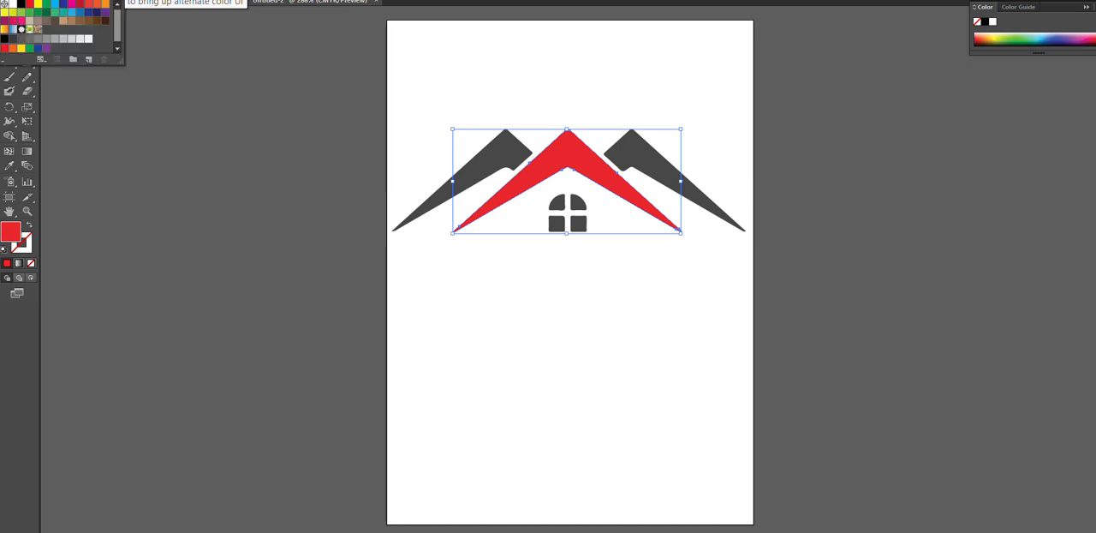
left_click(55, 4)
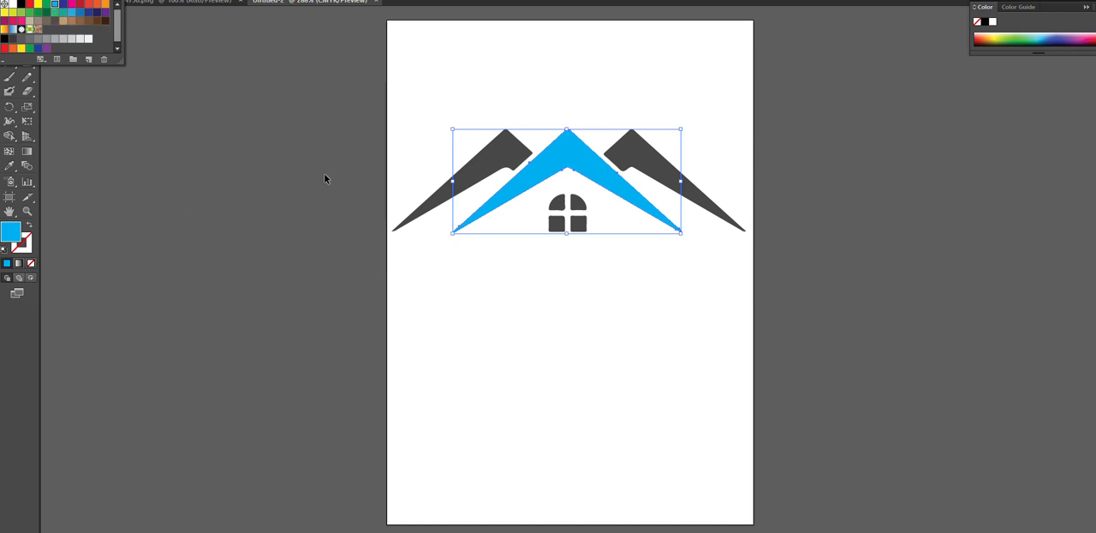
left_click(316, 205)
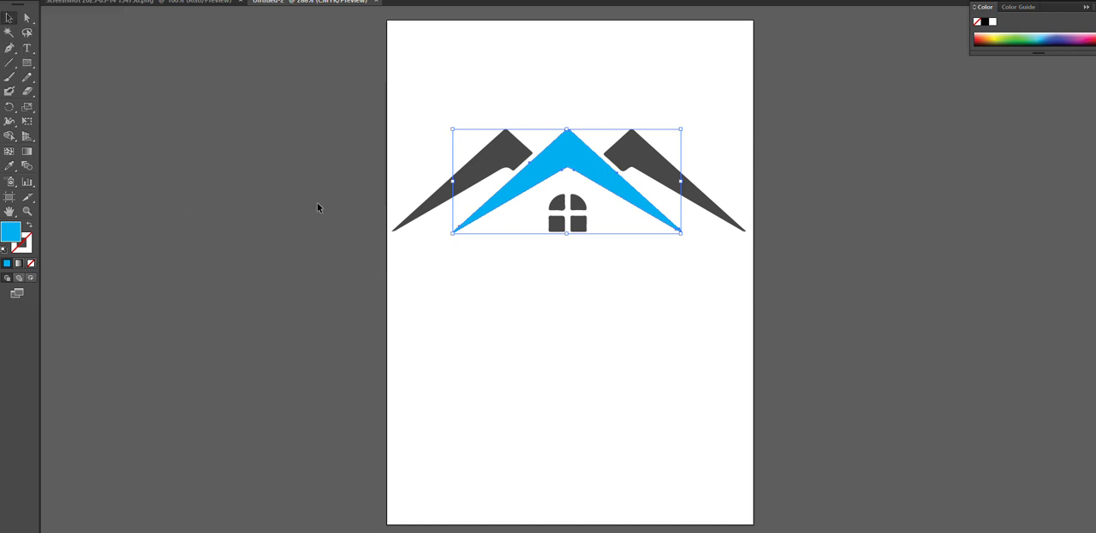
Fill the dark grey left roof shape with the bright pink swatch
left_click(472, 179)
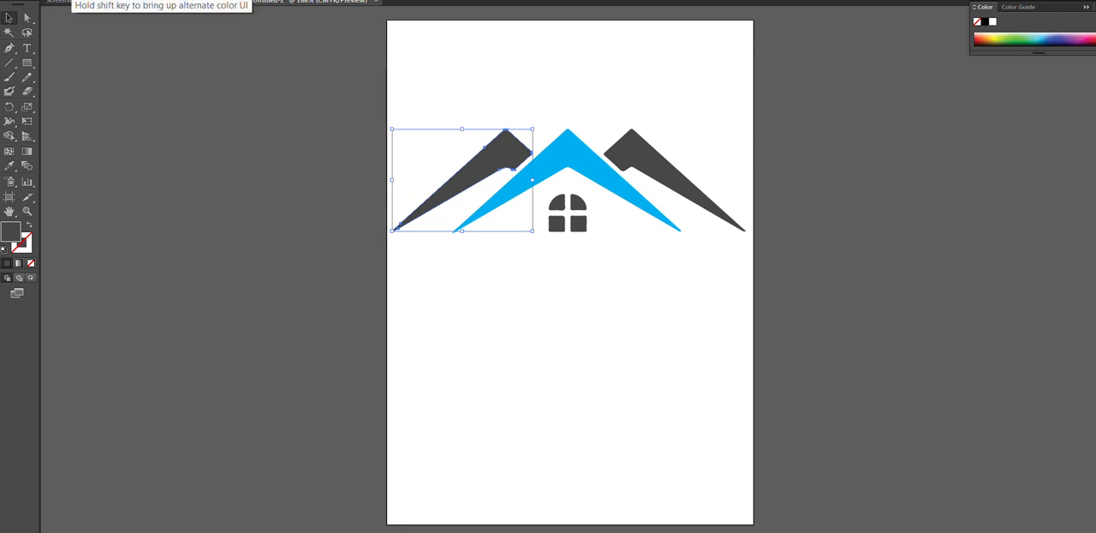
left_click(71, 1)
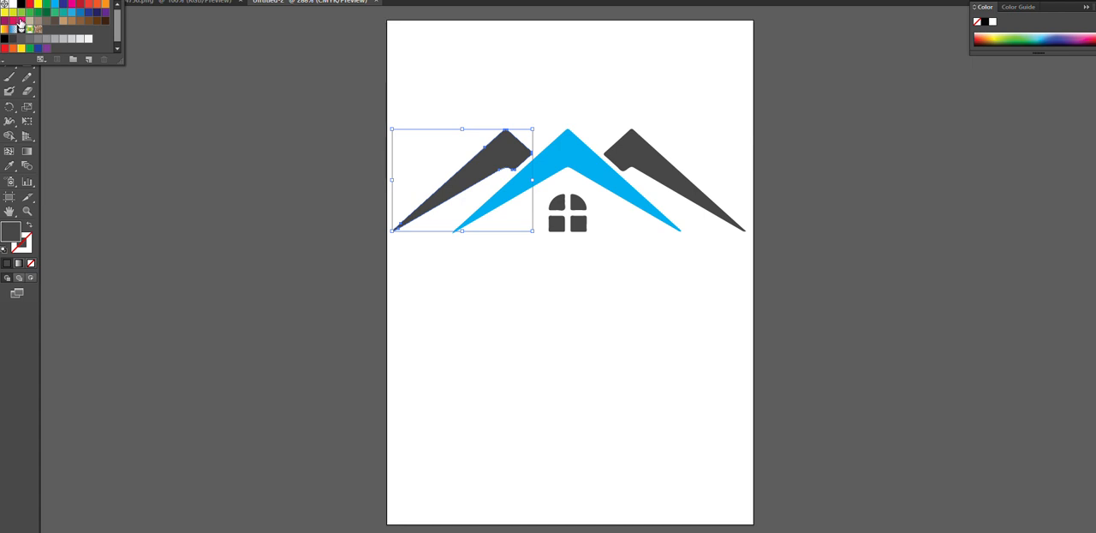
left_click(21, 22)
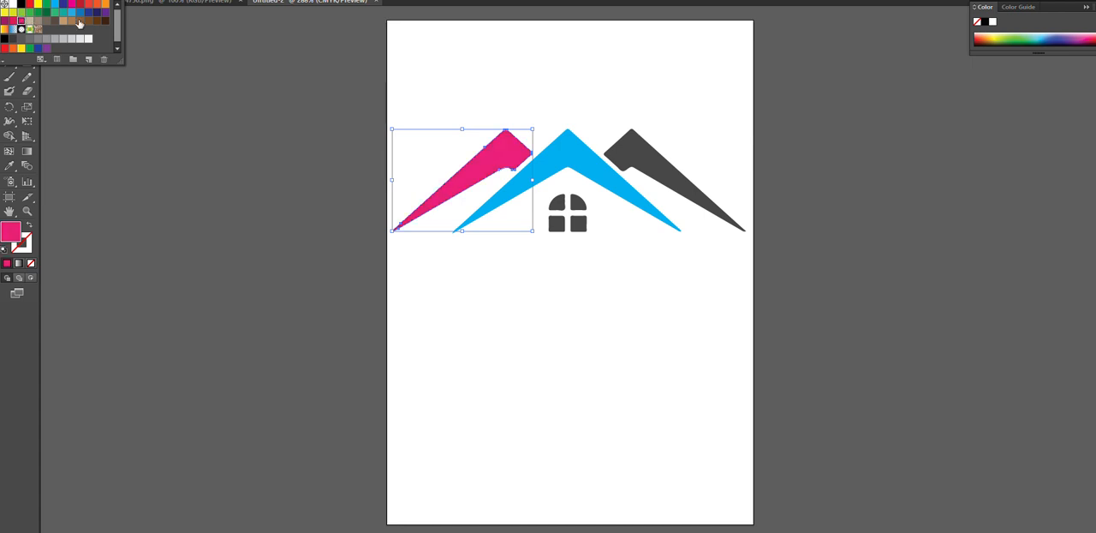
left_click(625, 151)
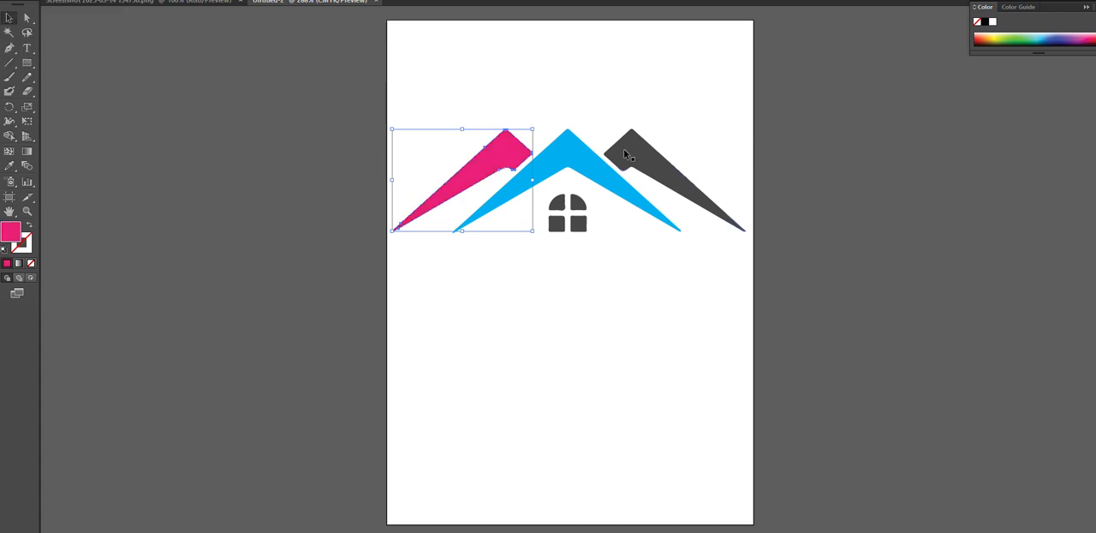
Fill the dark grey right roof shape with the same bright pink swatch and exit isolation mode
double_click(638, 150)
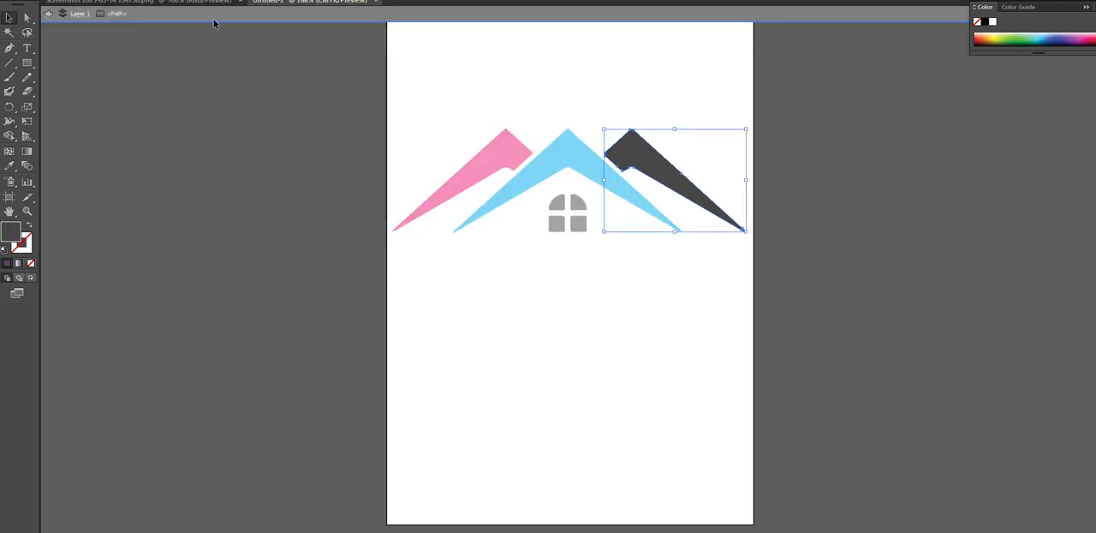
left_click(64, 1)
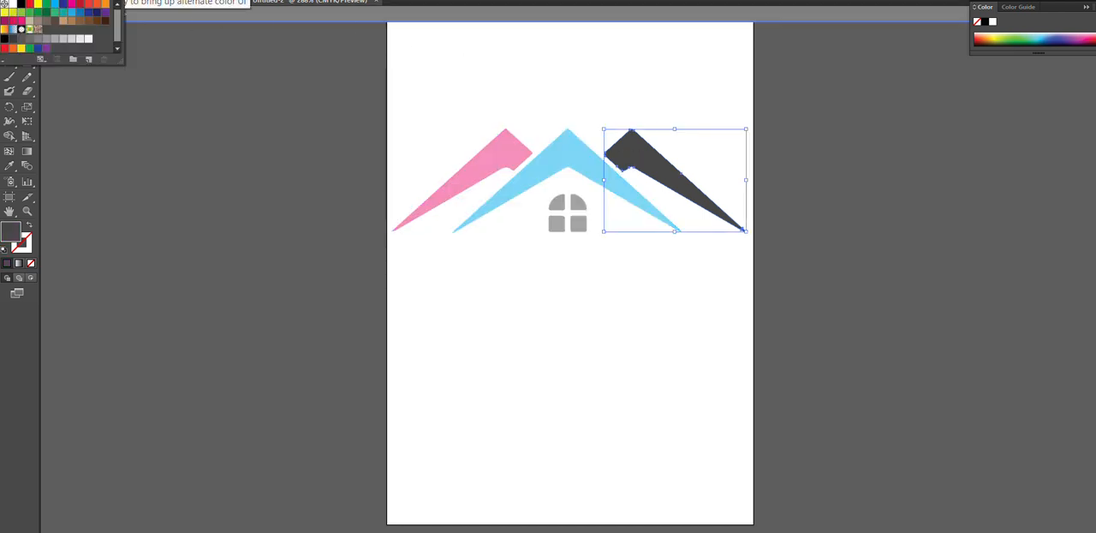
left_click(21, 20)
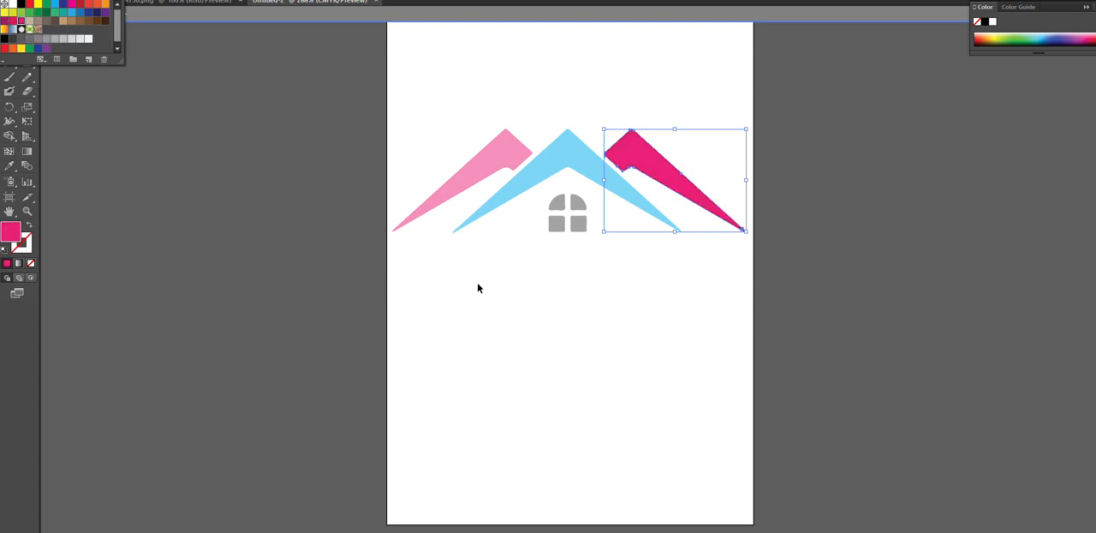
double_click(485, 314)
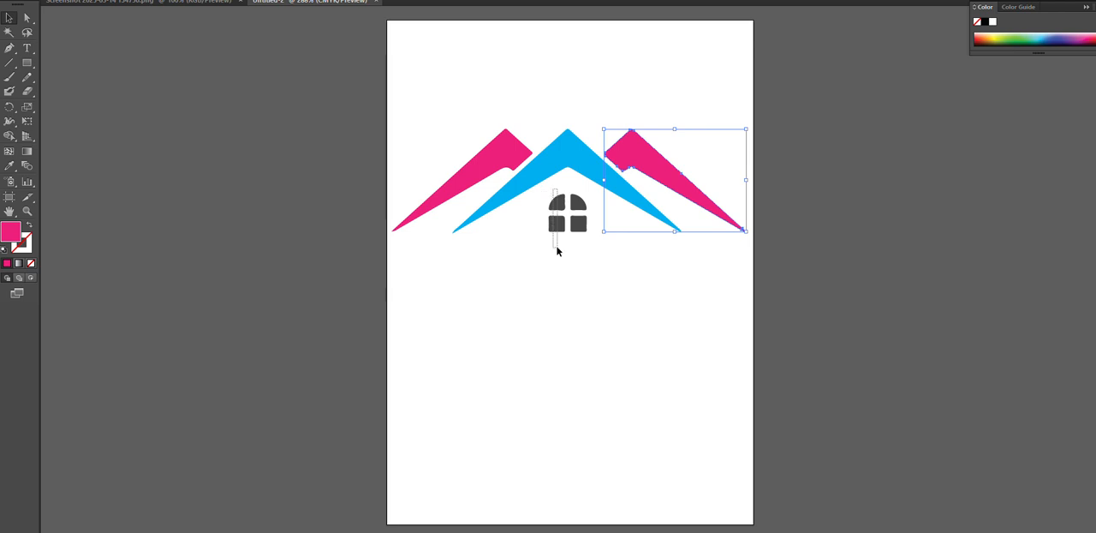
Select the whole logo and scale it down slightly about its centre, leaving margins on both sides of the artboard
left_click_drag(557, 250, 580, 254)
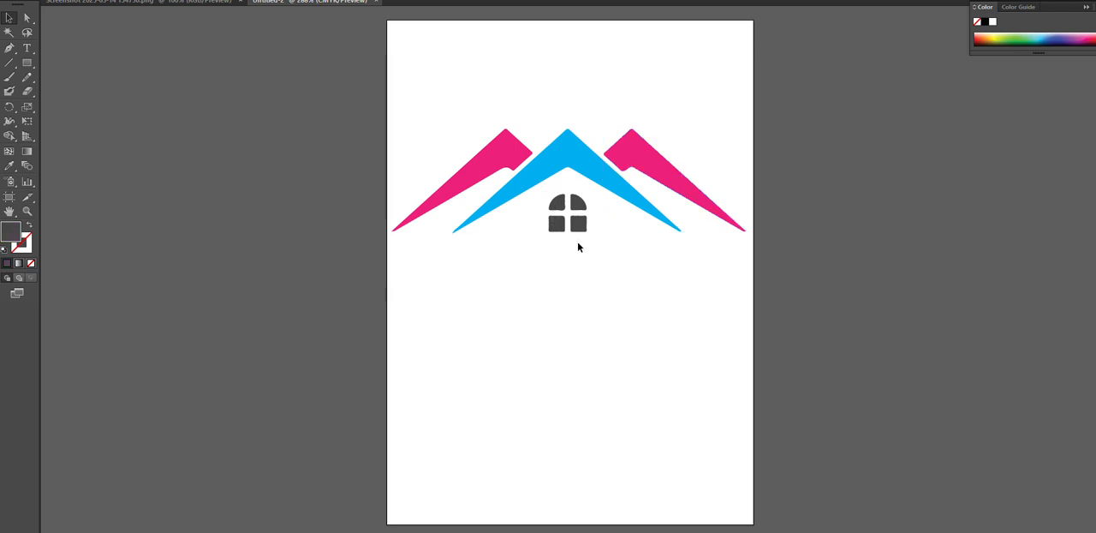
left_click(560, 207)
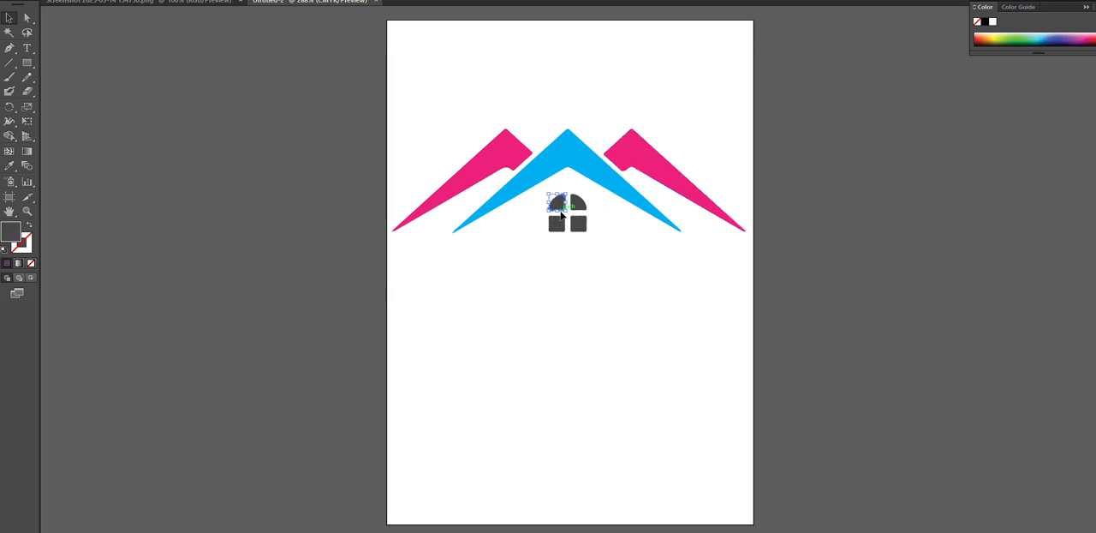
left_click(555, 261)
left_click_drag(408, 110, 742, 283)
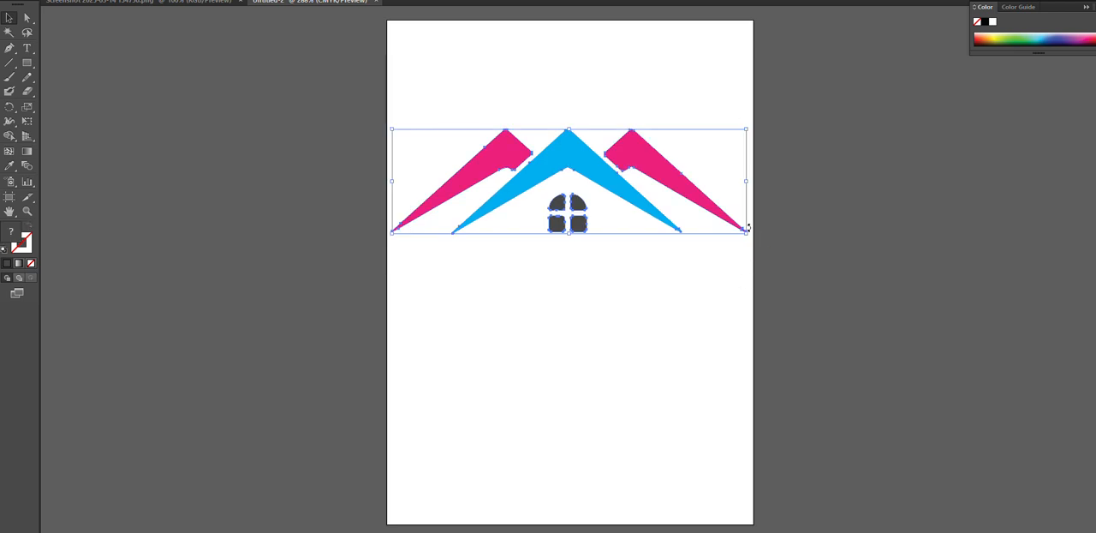
left_click_drag(745, 232, 733, 228)
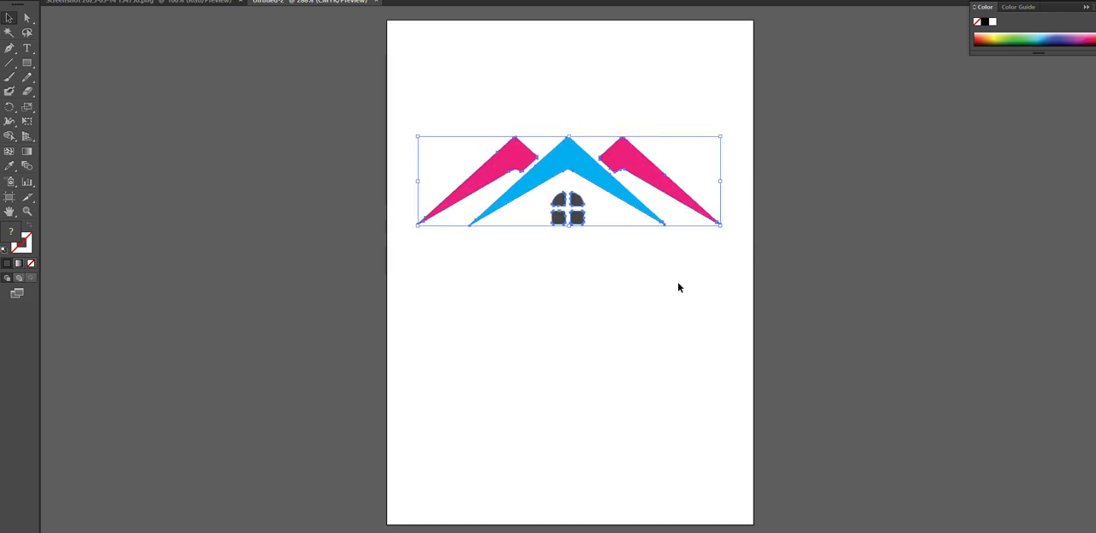
left_click(656, 298)
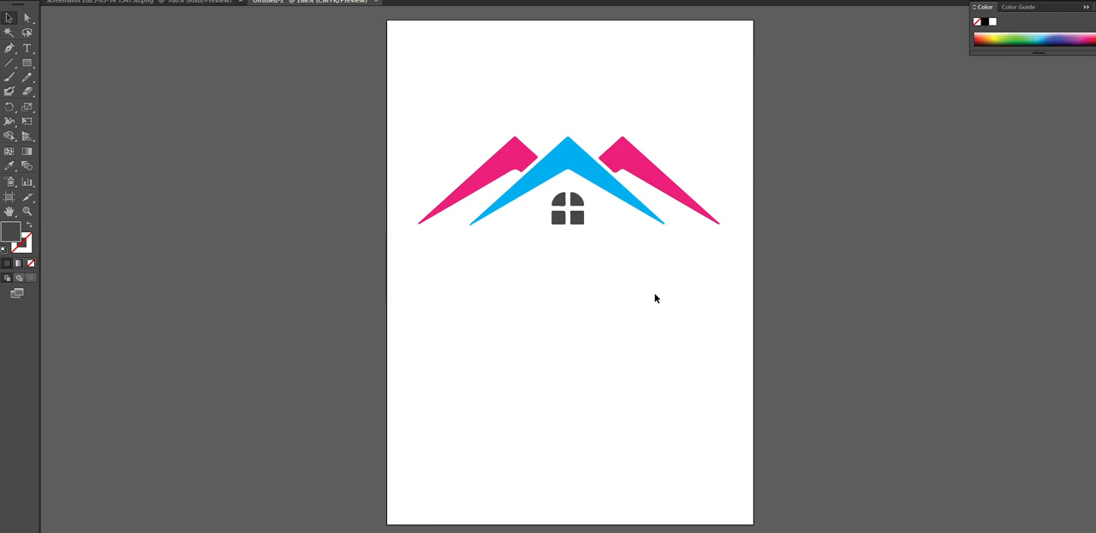
left_click_drag(431, 99, 725, 264)
left_click(640, 268)
Add the text "EDITZONE HUB" in capitals below the house logo with the Type tool
left_click(27, 48)
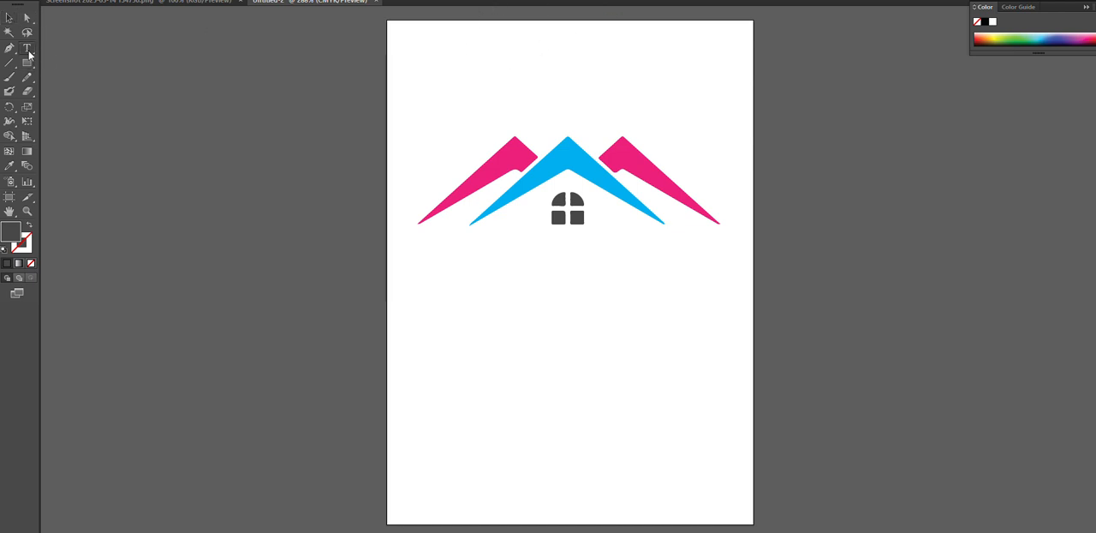
left_click(486, 291)
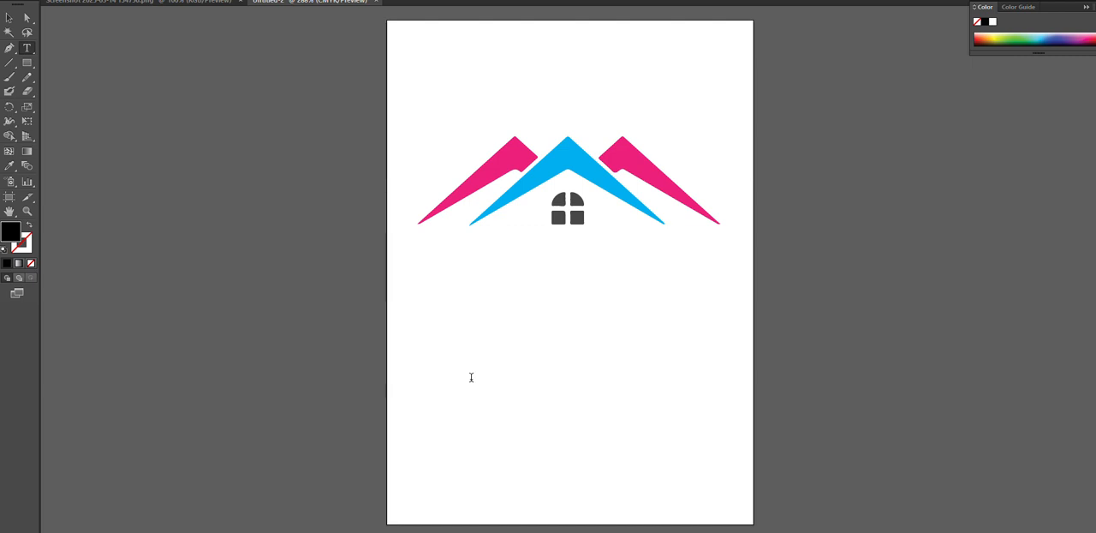
type("EDITZONE")
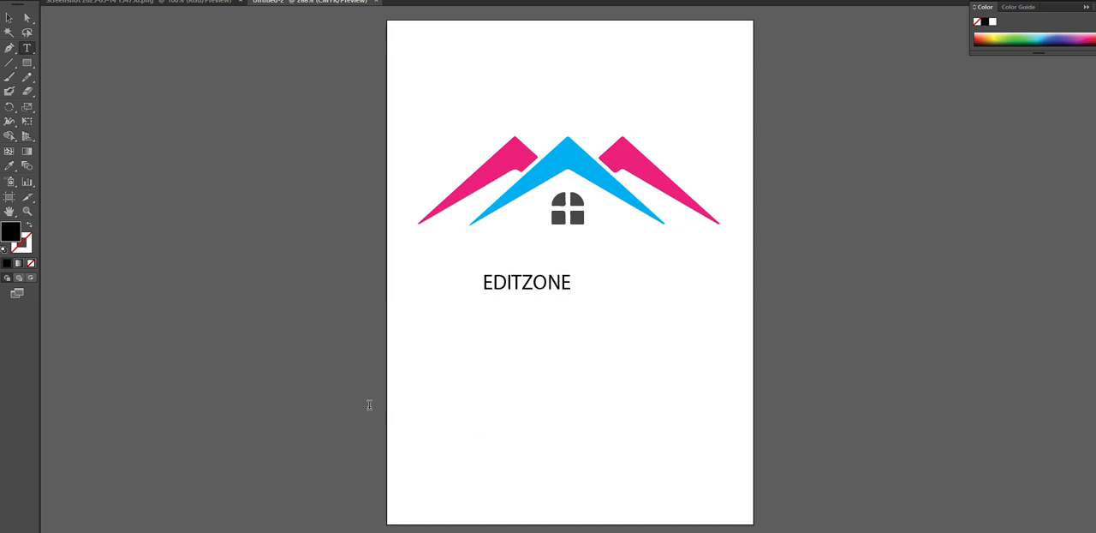
type("hub")
key("BackSpace")
key("BackSpace")
key("BackSpace")
type("HUB")
left_click(8, 17)
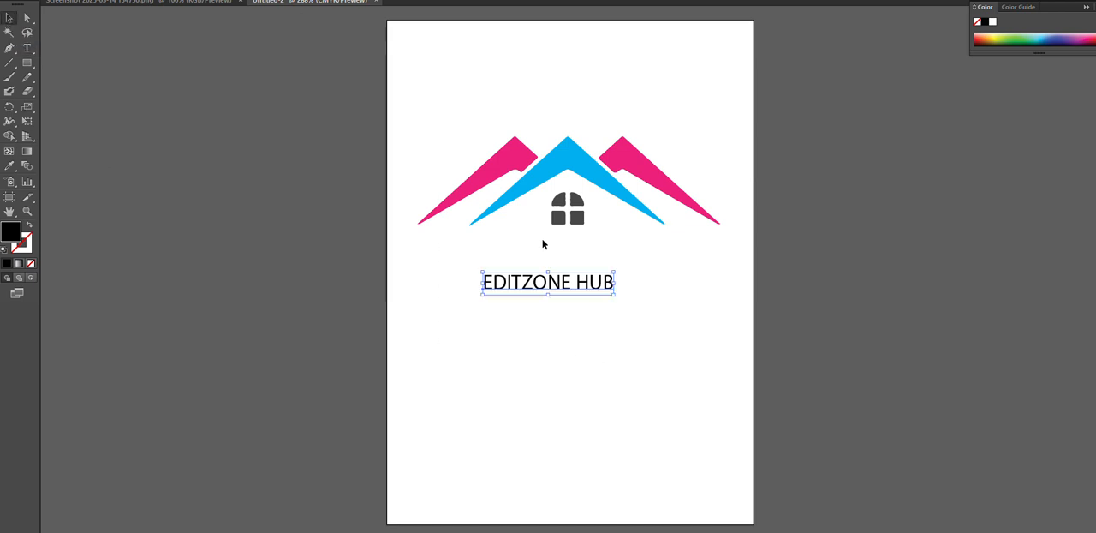
Change the font of the EDITZONE HUB text to Cooper Black
right_click(553, 289)
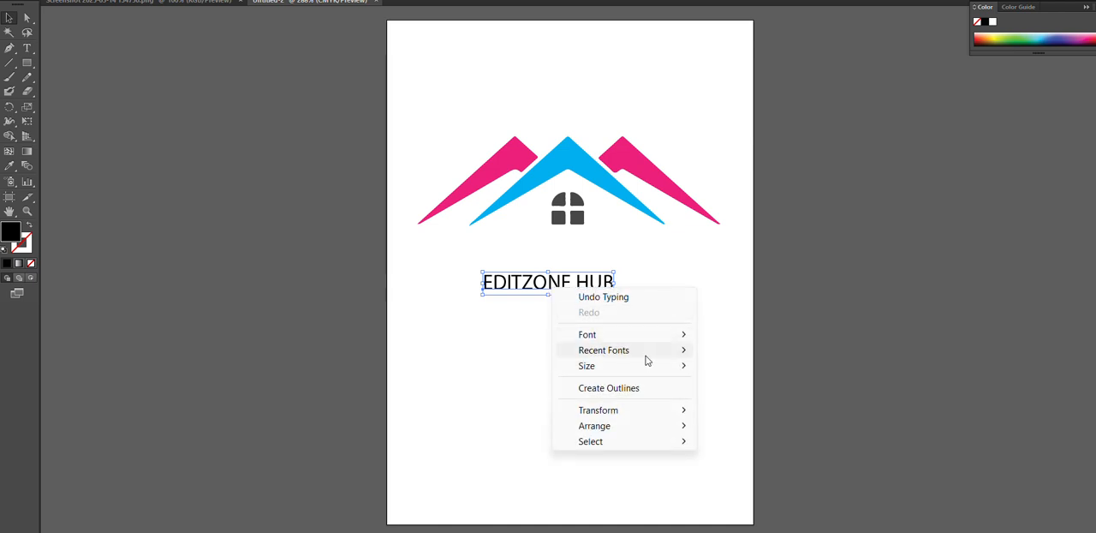
mouse_move(651, 336)
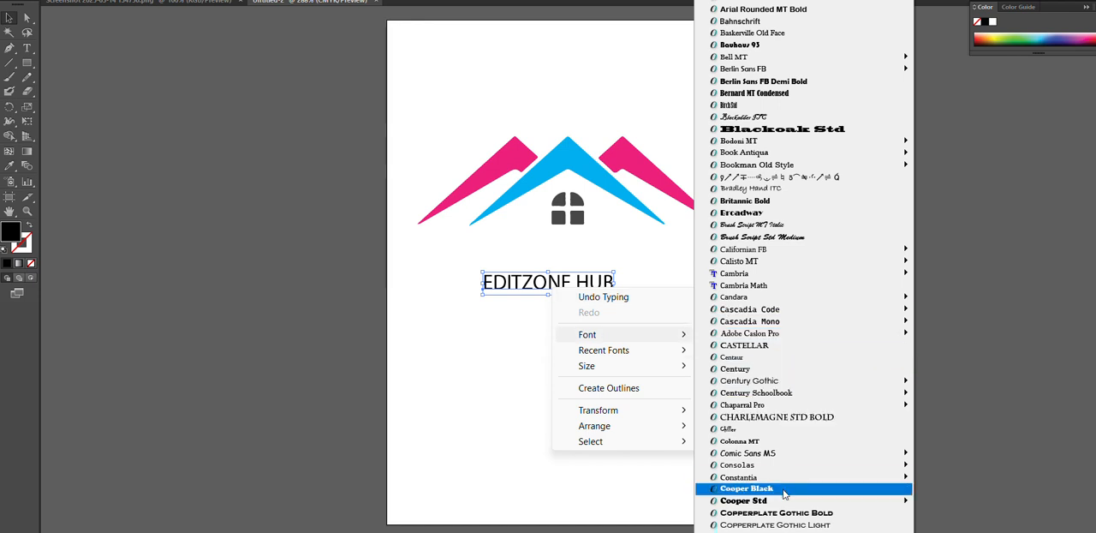
mouse_move(757, 503)
left_click(775, 489)
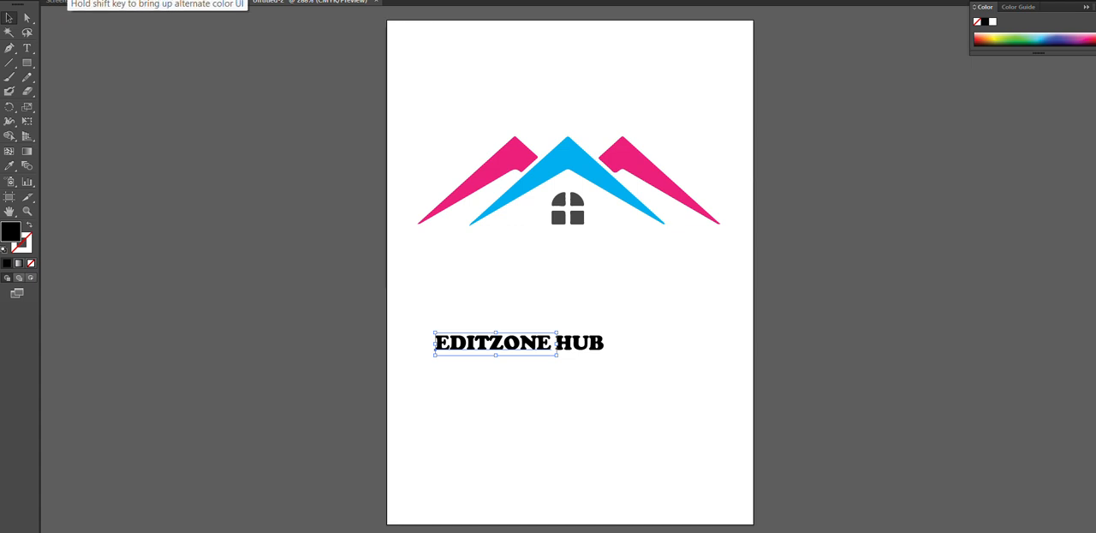
Fill the word EDITZONE with the cyan blue swatch, matching the central roof shape
left_click(58, 1)
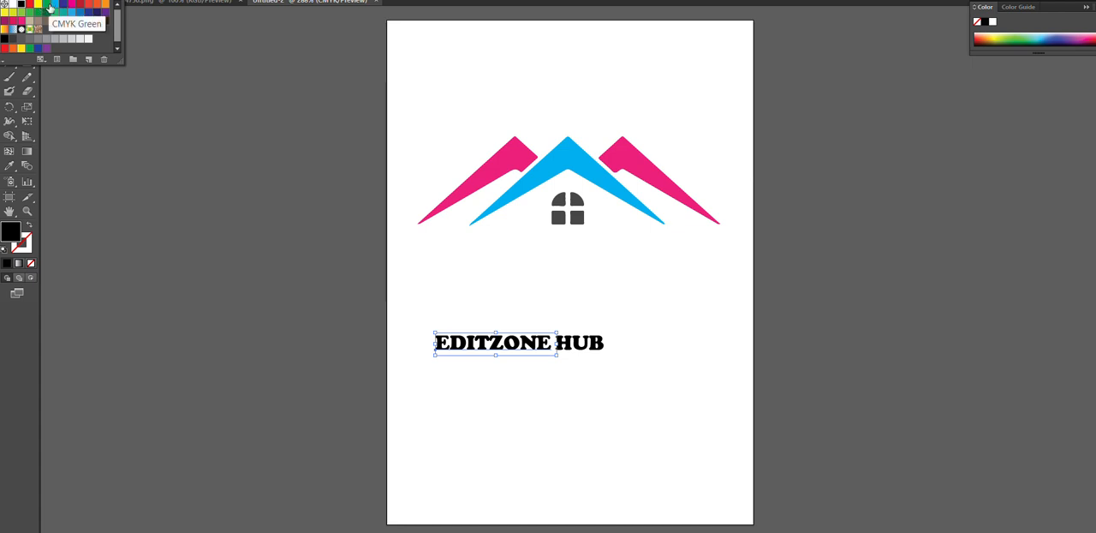
left_click(54, 5)
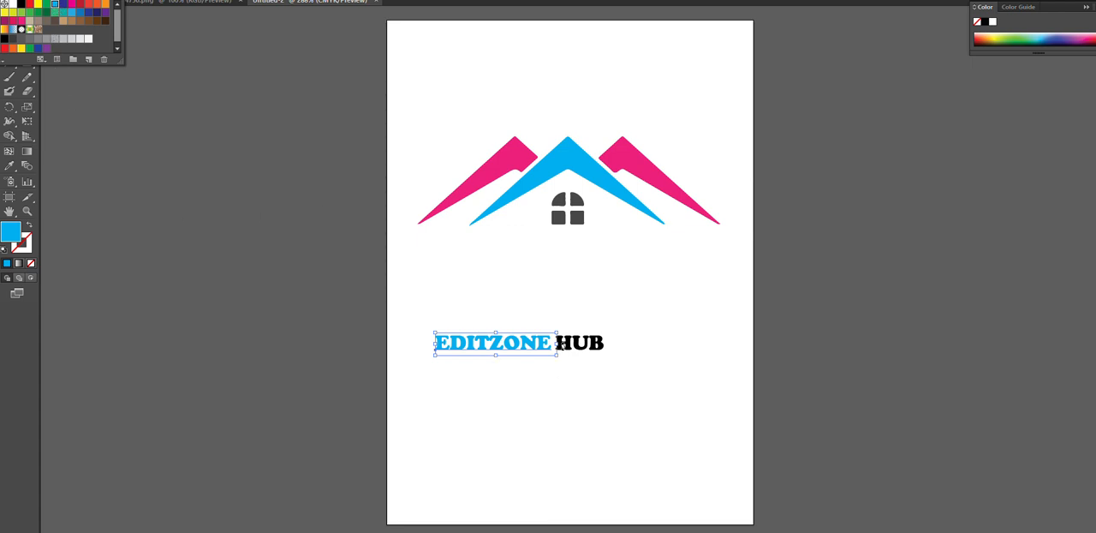
left_click(145, 119)
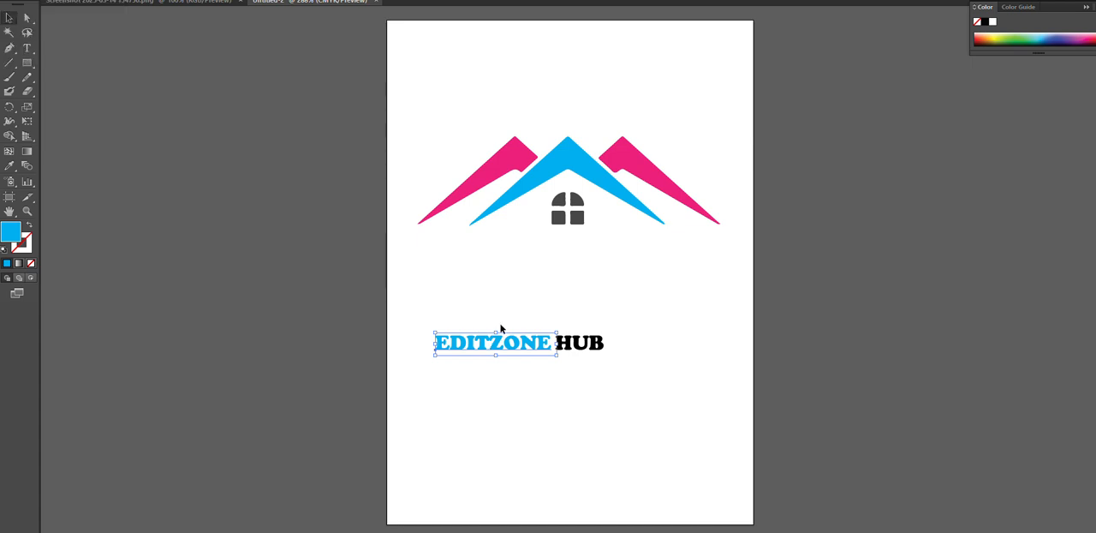
Fill the word HUB with the dark pink swatch
left_click(570, 345)
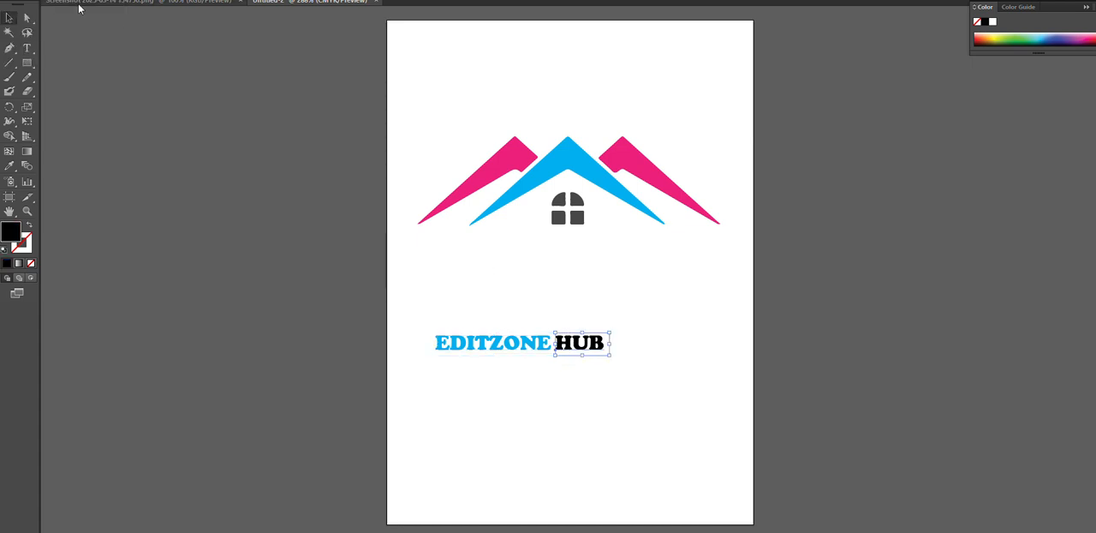
left_click(63, 1)
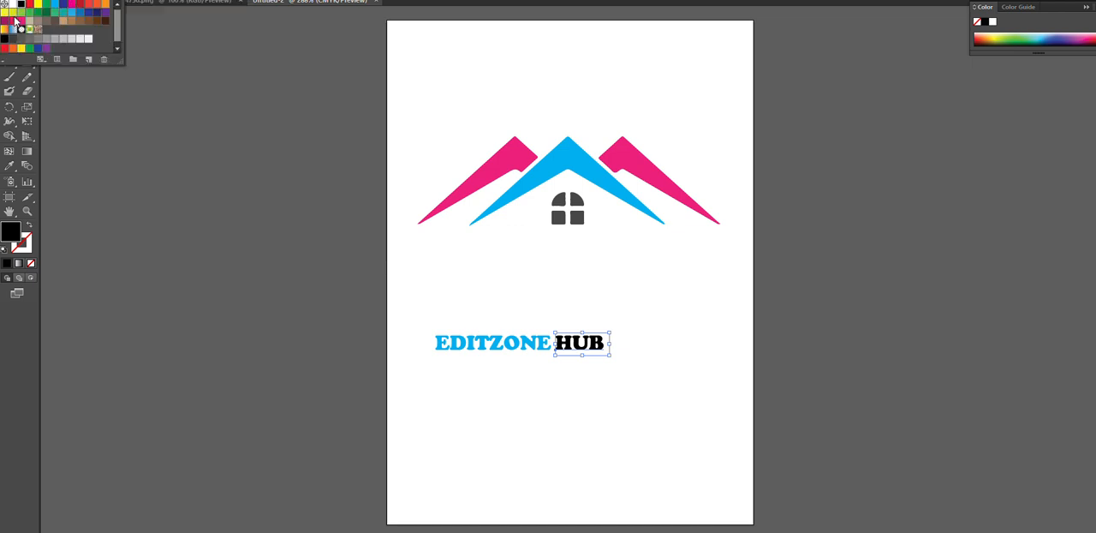
left_click(14, 21)
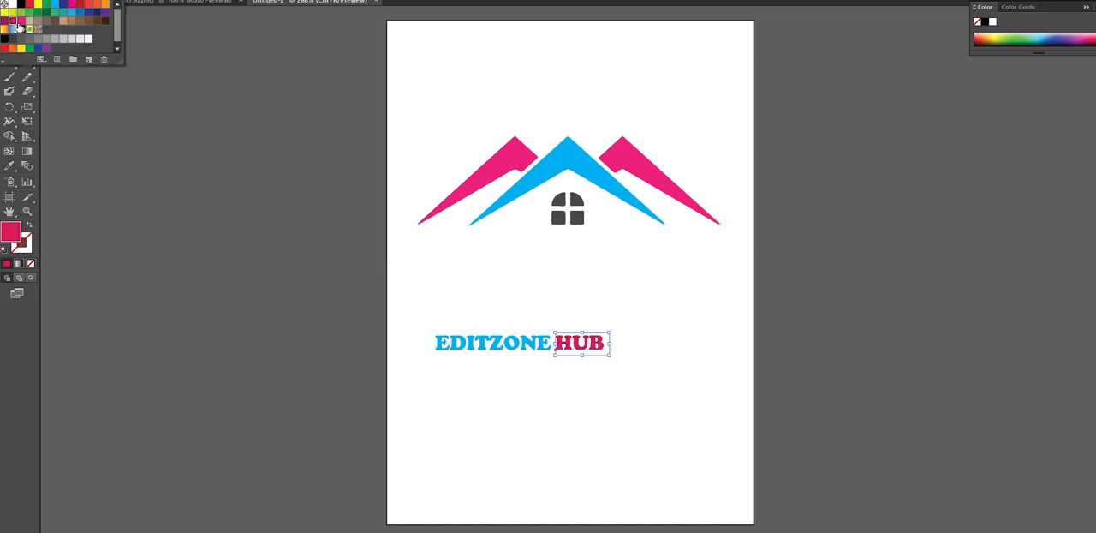
left_click(233, 218)
Select both words of the company name, enlarge them to about the logo's width and place them centred directly beneath the house
left_click_drag(435, 290, 641, 382)
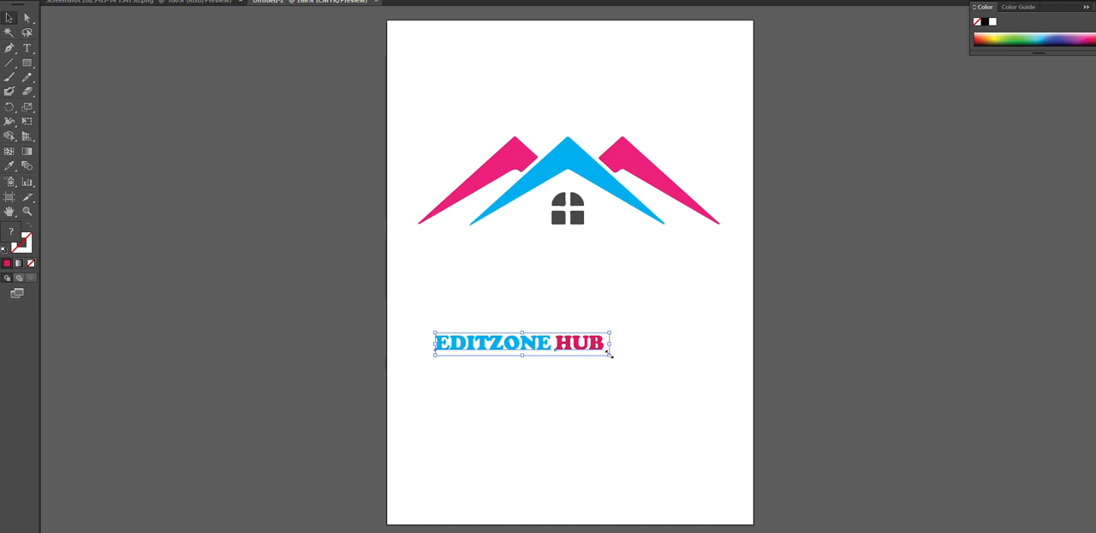
left_click_drag(610, 354, 655, 402)
left_click_drag(534, 346, 583, 260)
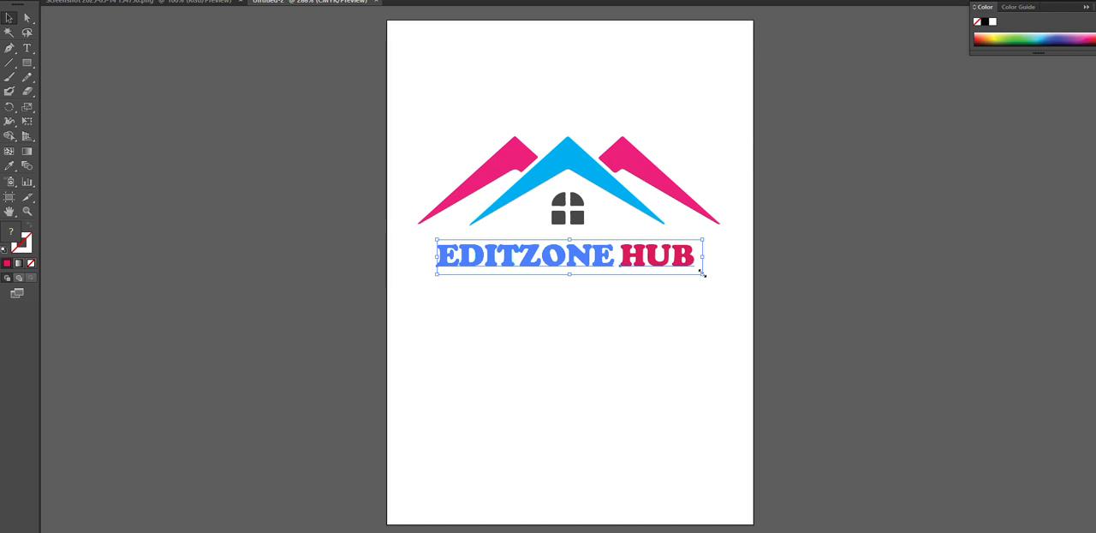
left_click_drag(701, 272, 724, 280)
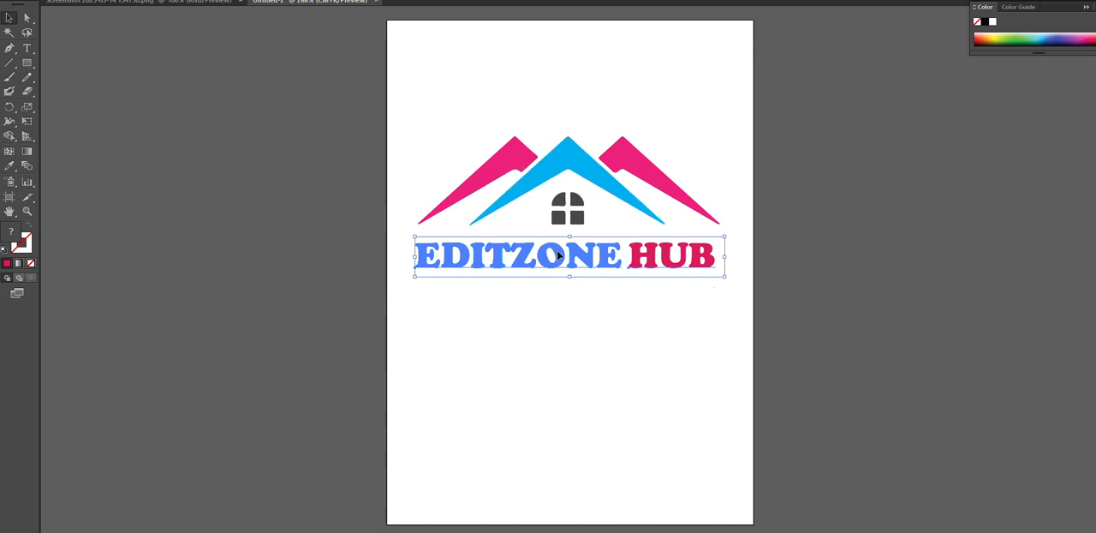
left_click_drag(558, 257, 558, 266)
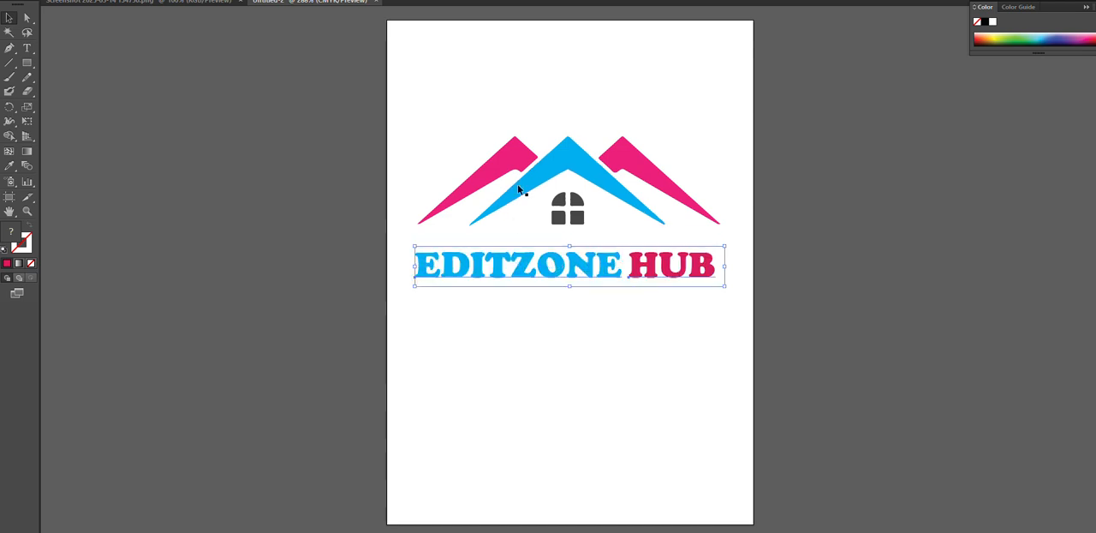
left_click_drag(419, 163, 729, 369)
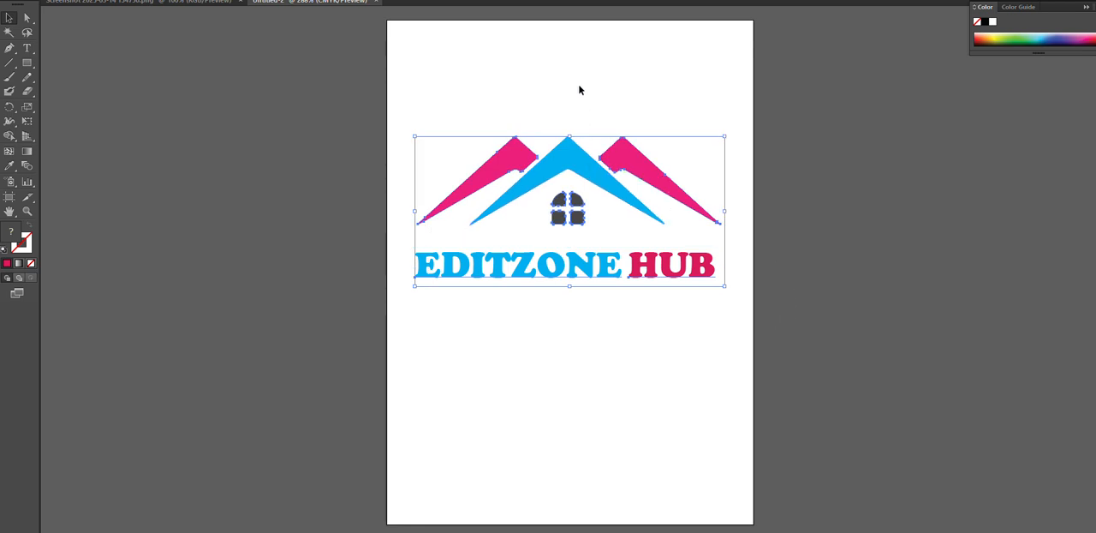
left_click_drag(574, 169, 571, 144)
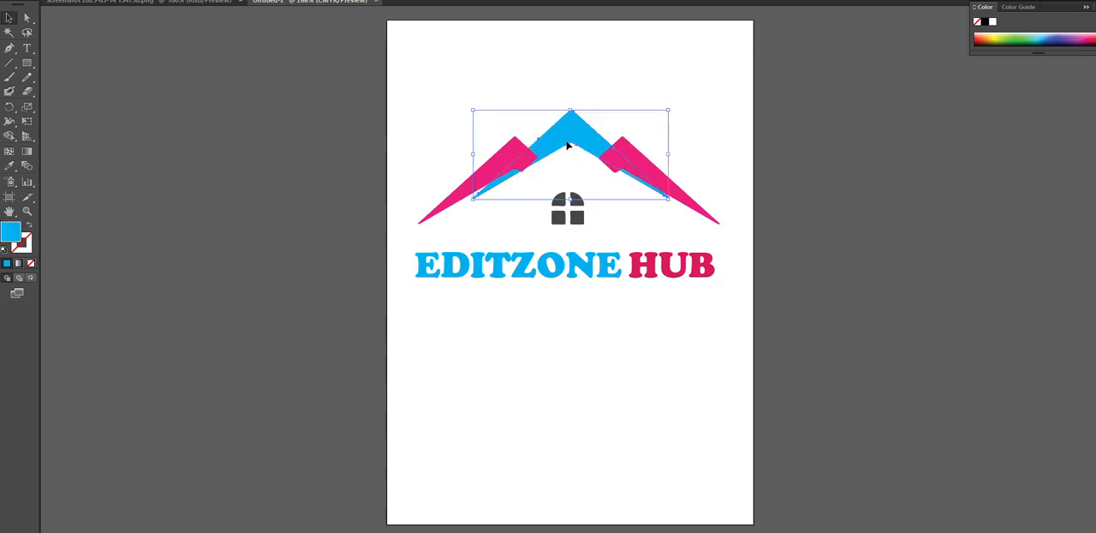
left_click(561, 173)
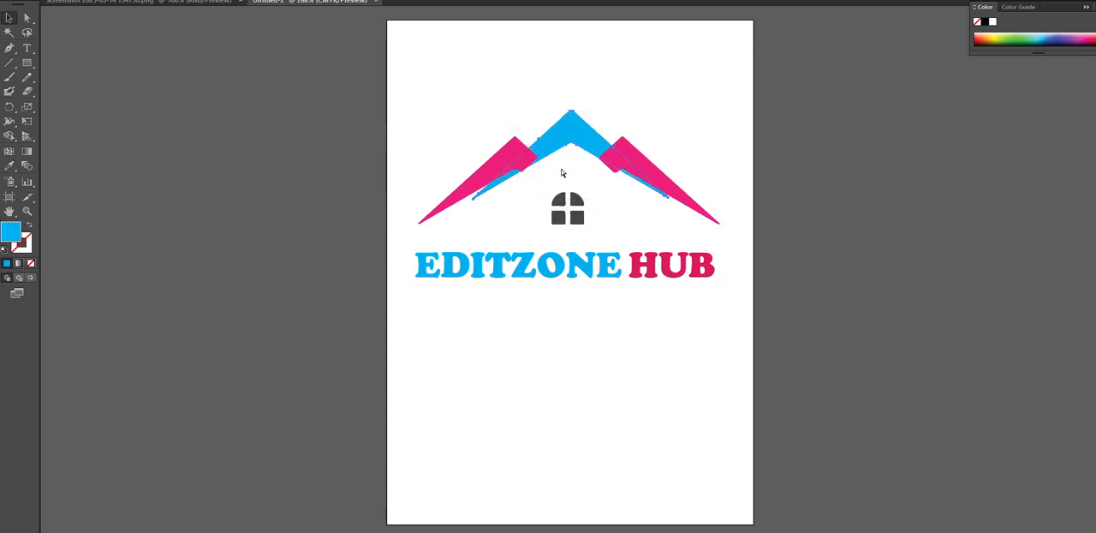
key("ctrl+z")
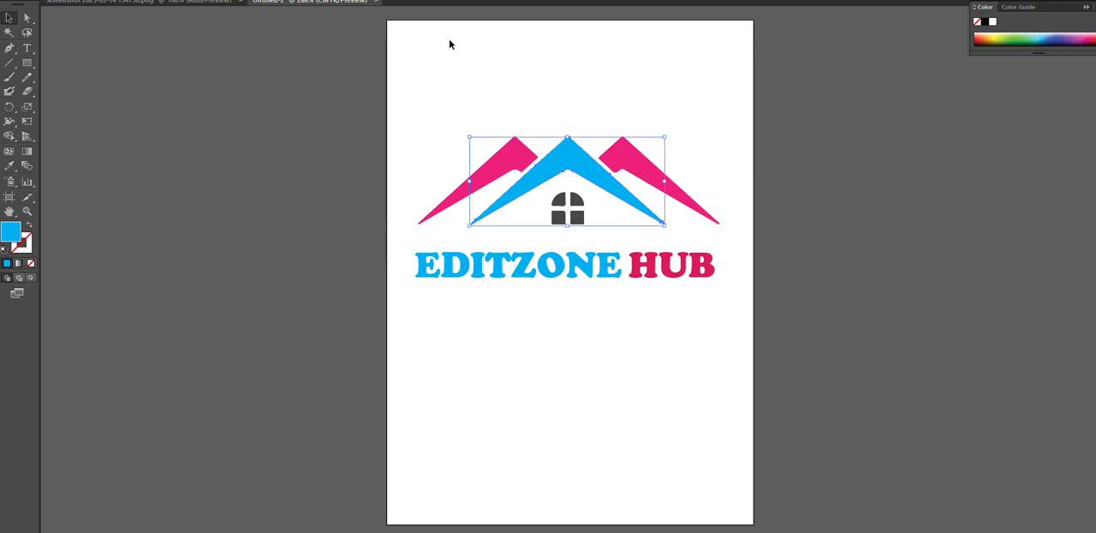
left_click_drag(449, 39, 674, 370)
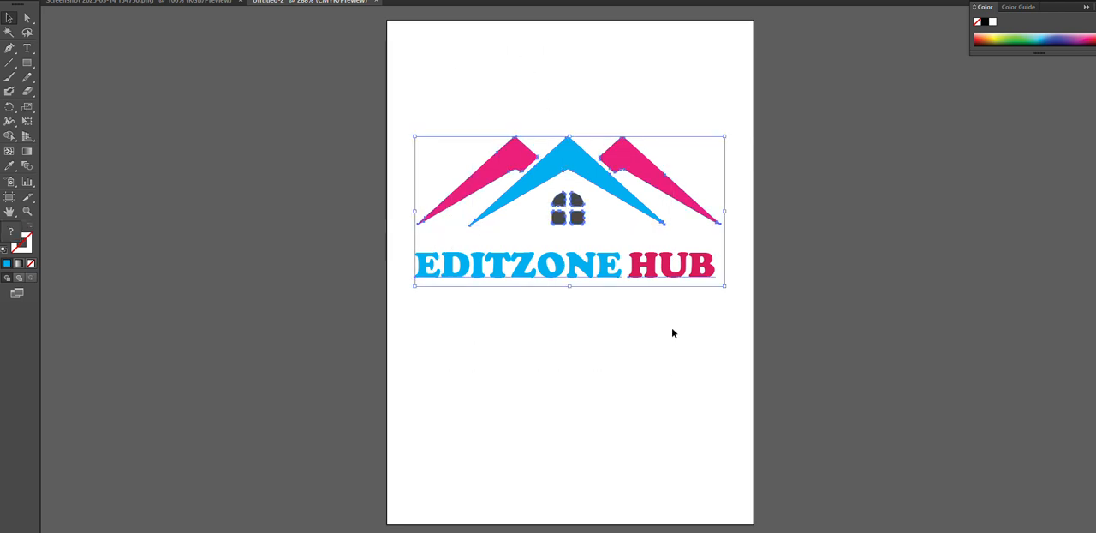
left_click(618, 152)
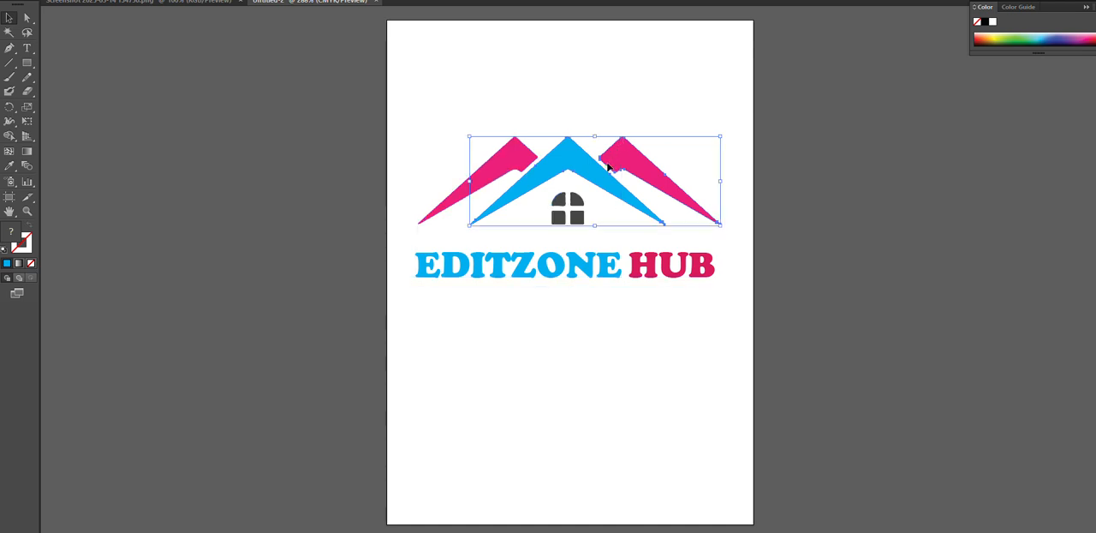
key("ctrl+z")
key("ctrl+z")
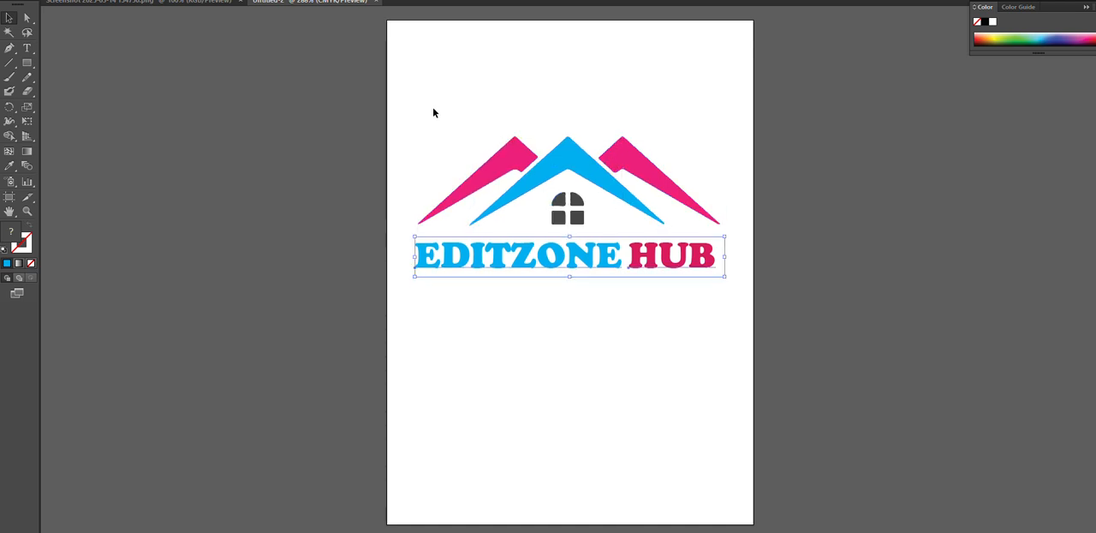
left_click_drag(423, 108, 741, 361)
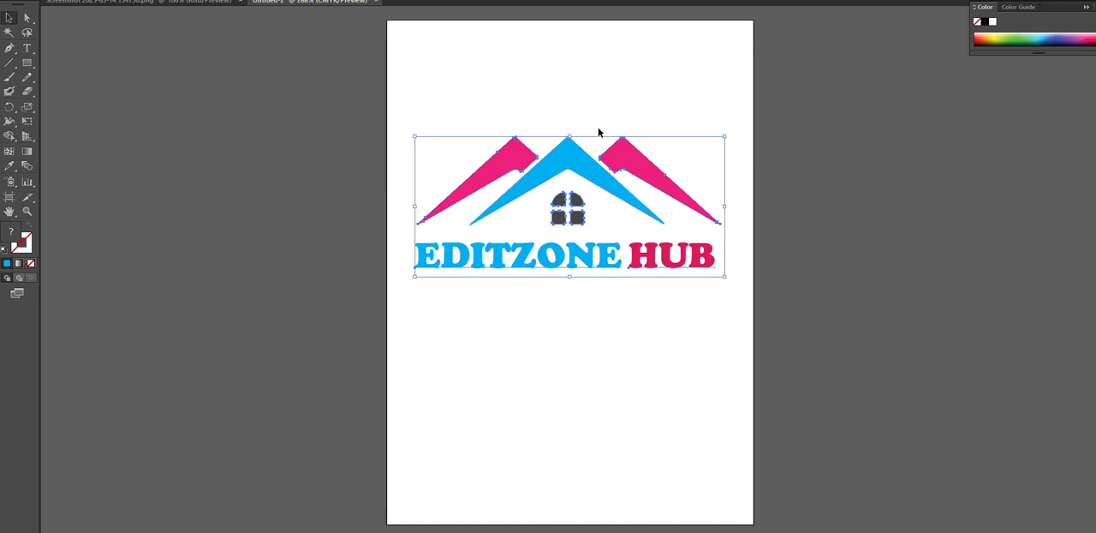
left_click(10, 18)
mouse_move(563, 161)
left_mouse_down()
mouse_move(568, 93)
mouse_move(555, 176)
mouse_move(568, 159)
mouse_move(566, 183)
mouse_move(569, 165)
left_mouse_up()
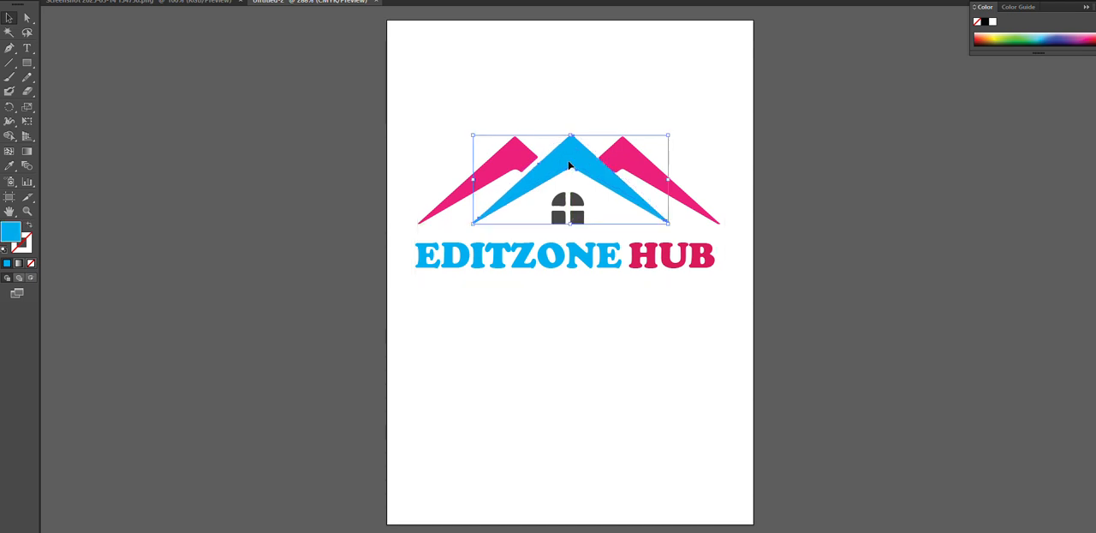
left_click_drag(574, 212, 571, 214)
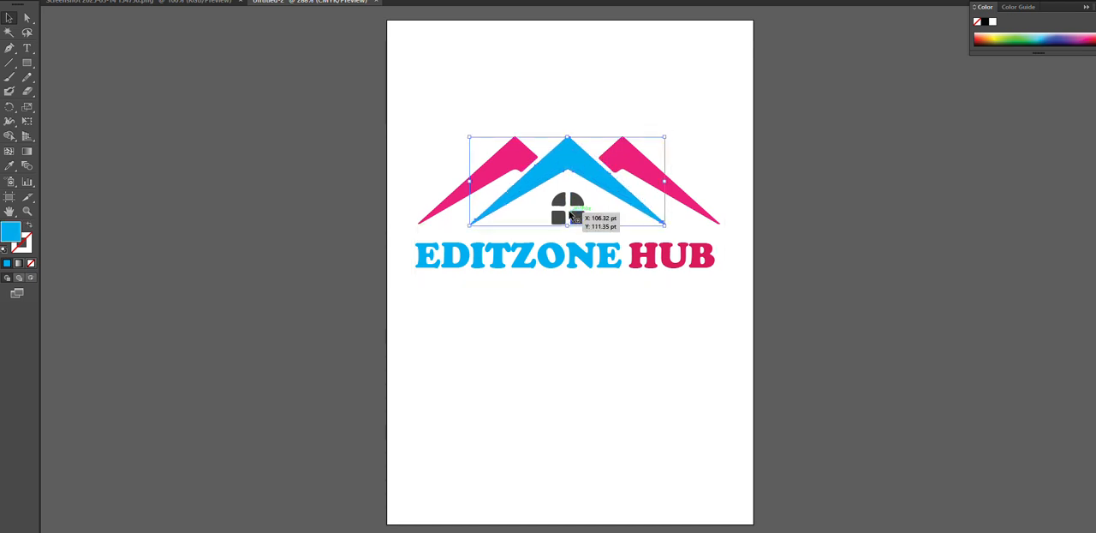
left_click(531, 79)
left_click_drag(413, 64, 718, 384)
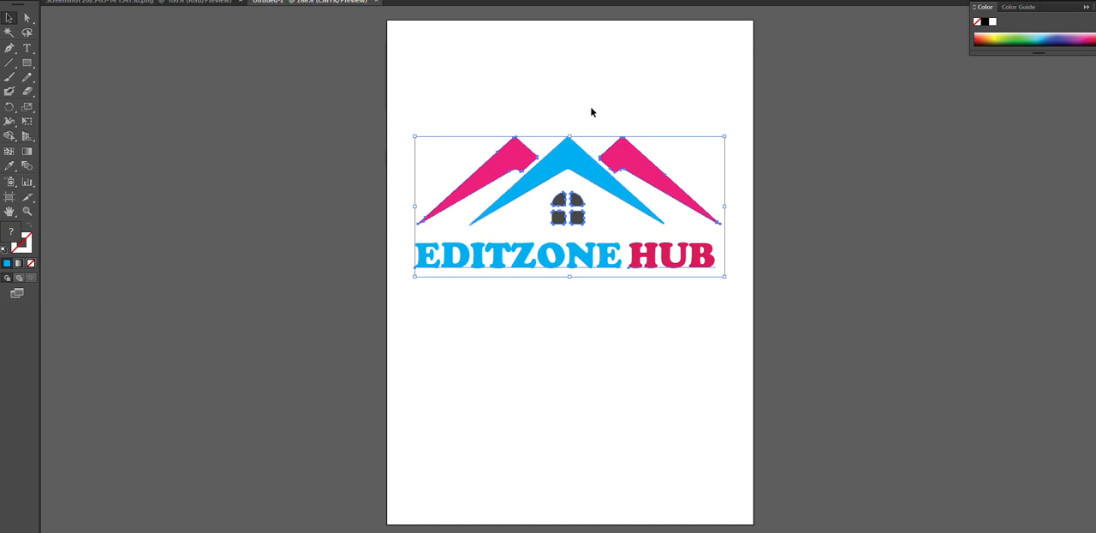
left_click(578, 358)
Select the whole house logo together with the company name and nudge it up towards the top of the artboard
left_click_drag(424, 36, 728, 358)
key("Up")
key("Up")
key("Up")
key("Up")
key("Up")
key("Up")
key("Up")
key("Up")
key("Up")
key("Up")
key("Up")
key("Up")
key("Up")
key("Up")
key("Up")
key("Up")
key("Up")
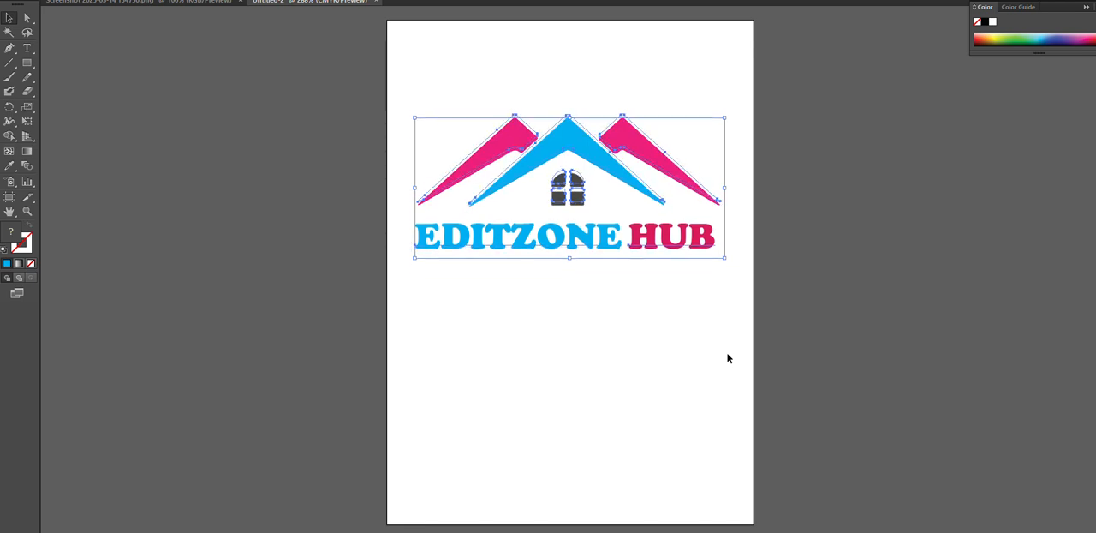
key("Up")
key("Up")
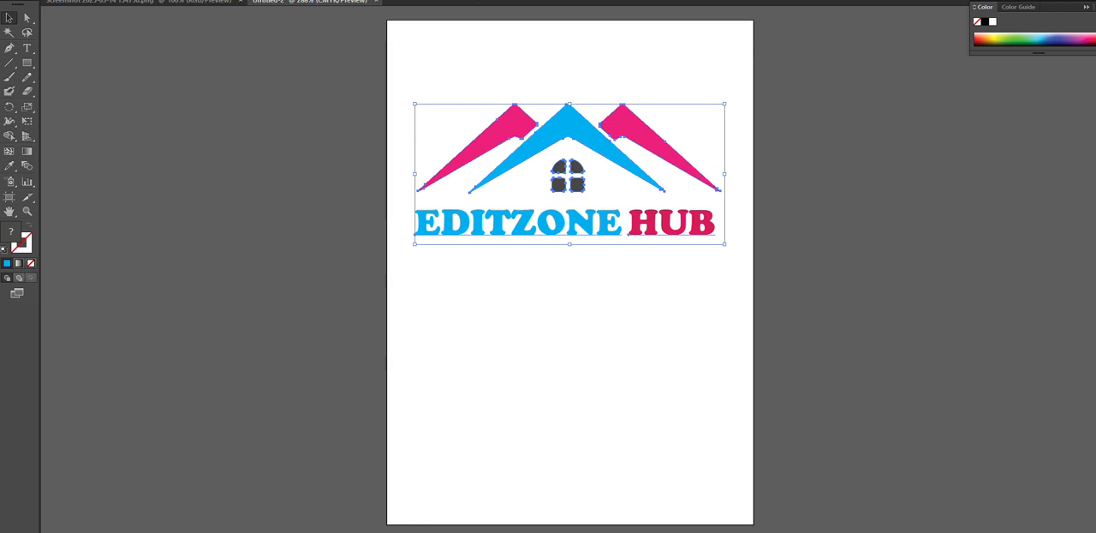
key("shift+Up")
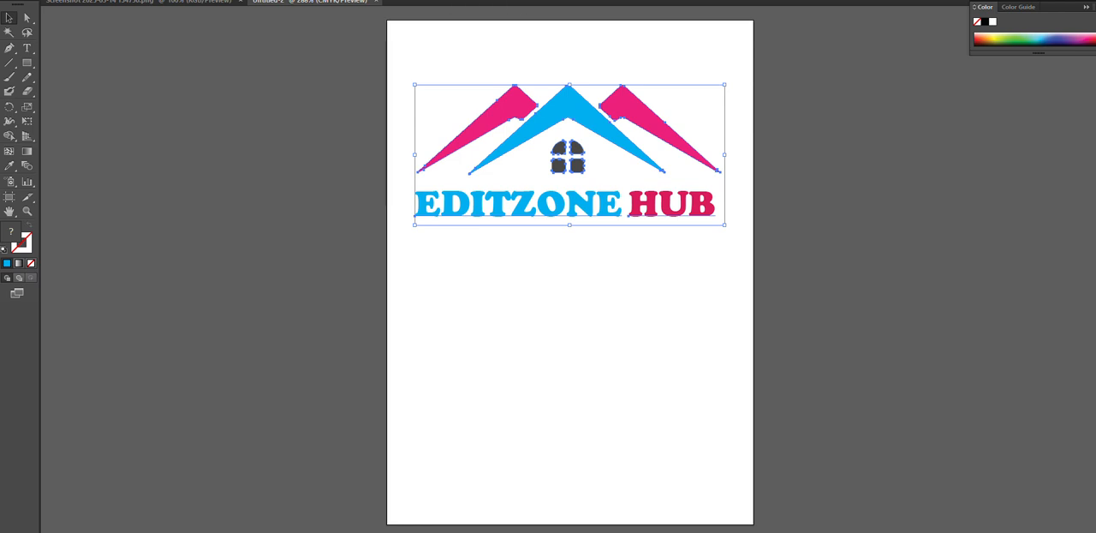
Paste the tagline "starting place of love, hope and dreams" as a new text line below the company name
left_click(27, 48)
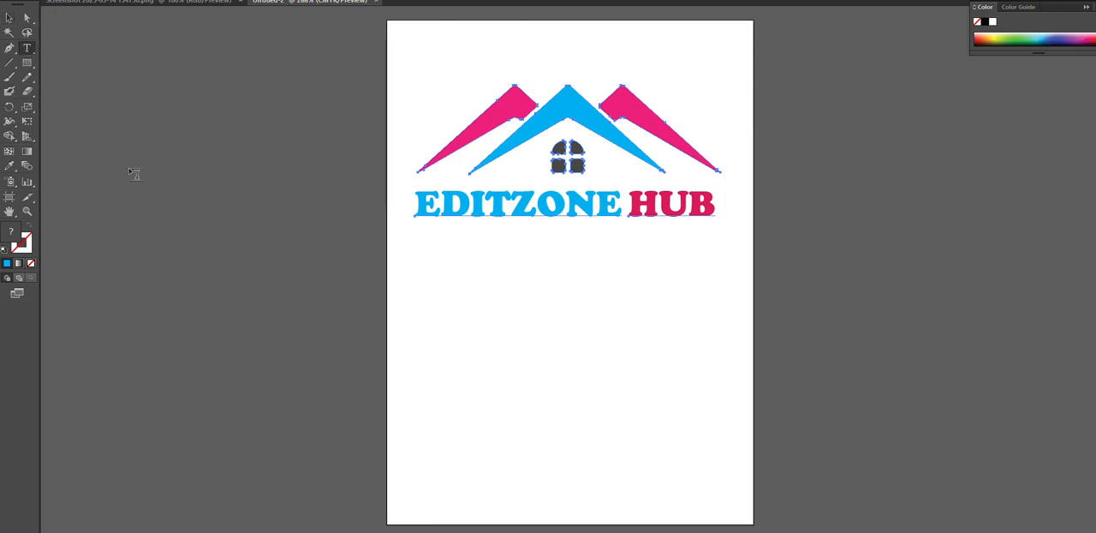
left_click(428, 287)
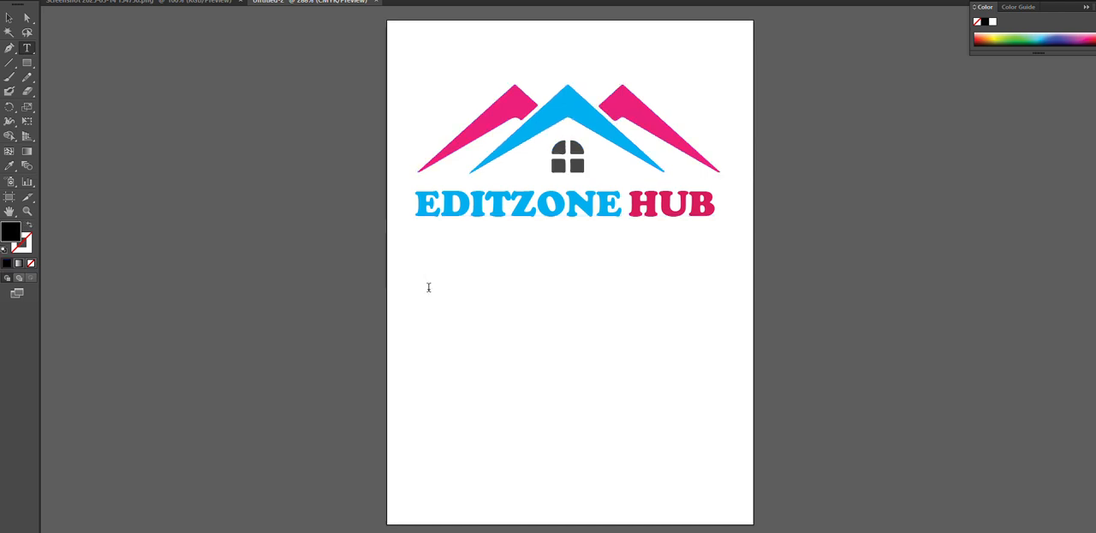
type("V")
key("BackSpace")
key("Escape")
key("ctrl+v")
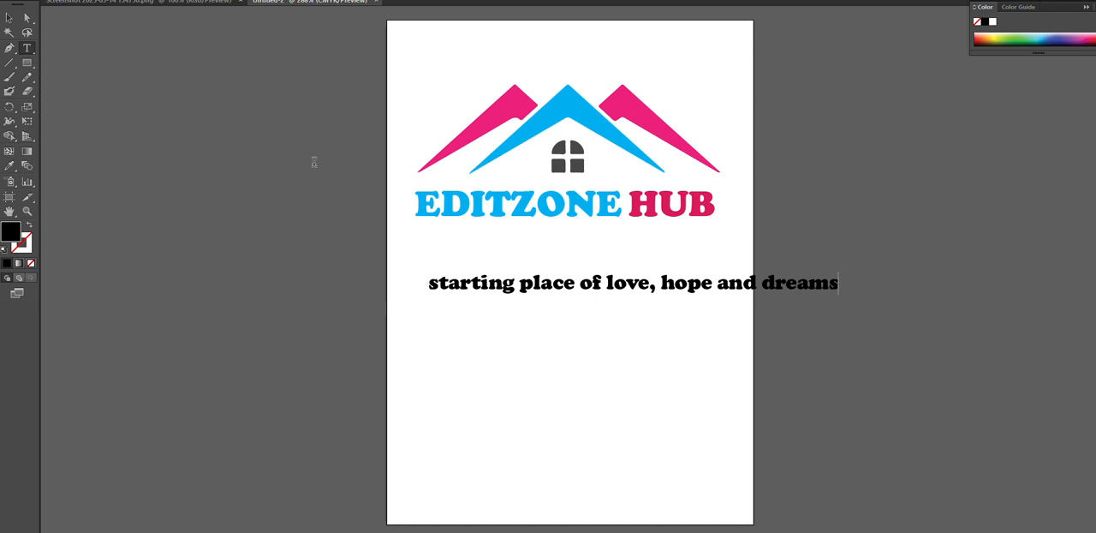
left_click(11, 17)
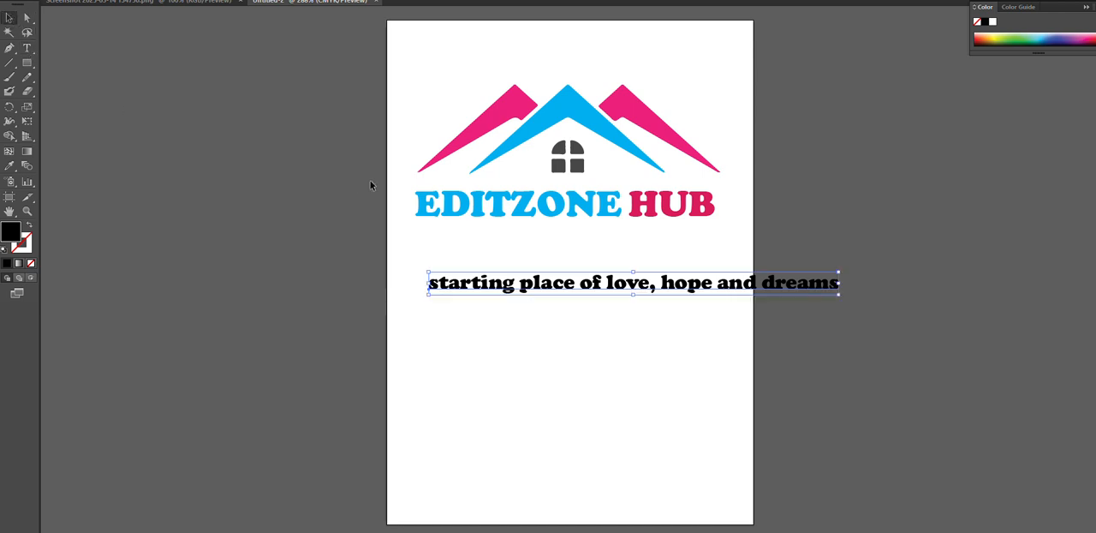
Delete the comma after "love" in the tagline and select the tagline as an object
left_click(27, 48)
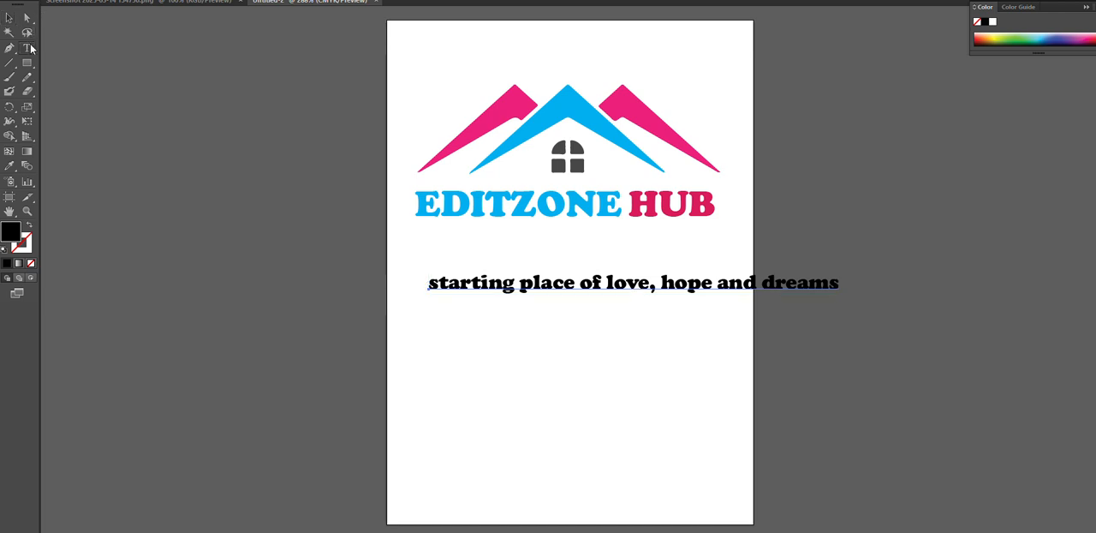
left_click(660, 289)
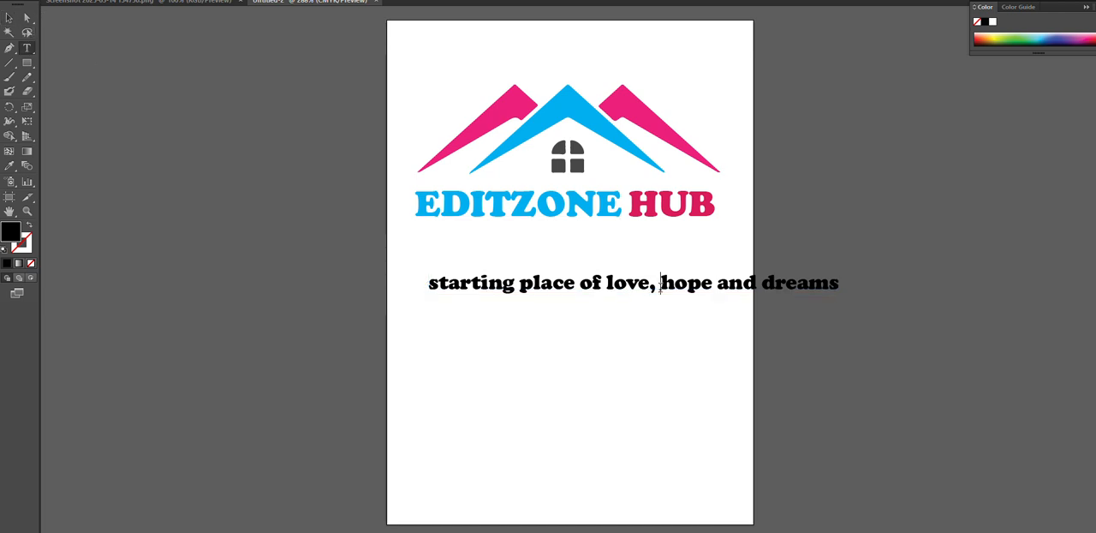
key("BackSpace")
key("BackSpace")
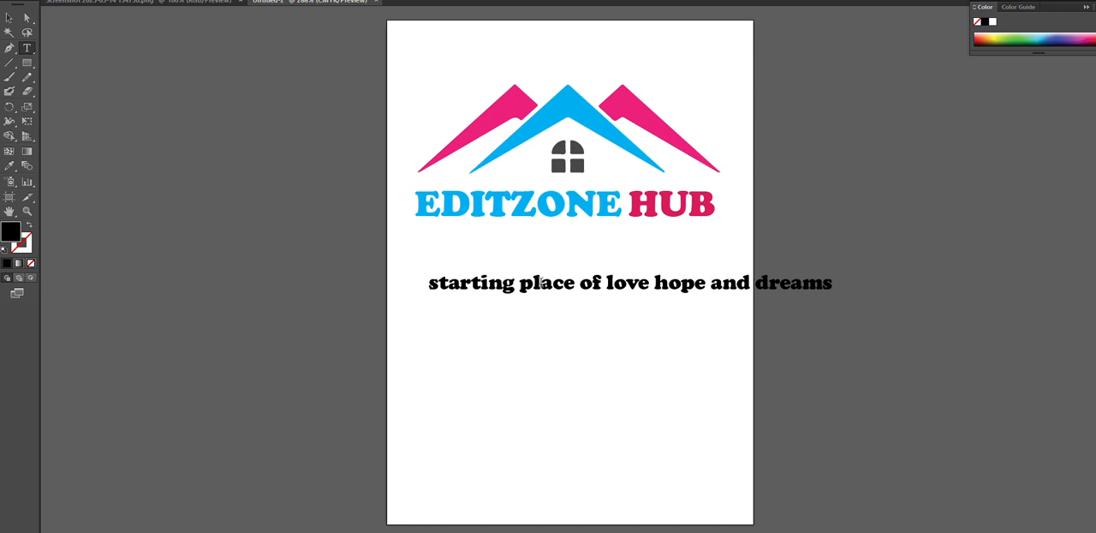
left_click(8, 18)
left_click(553, 285)
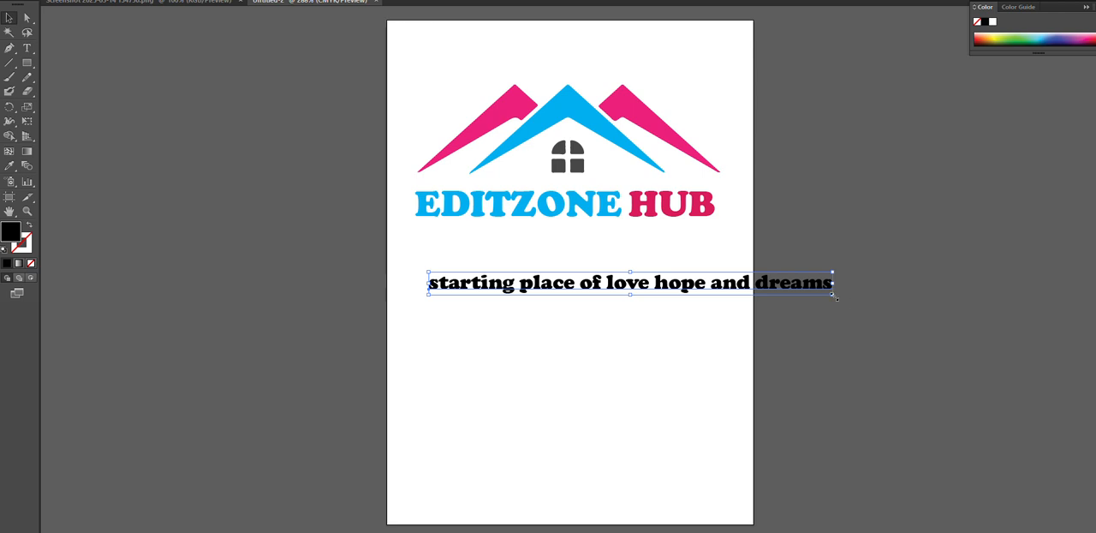
Scale the tagline to slightly less than the company name's width and place it directly beneath, flush with the name's left edge
left_click_drag(837, 298, 849, 299)
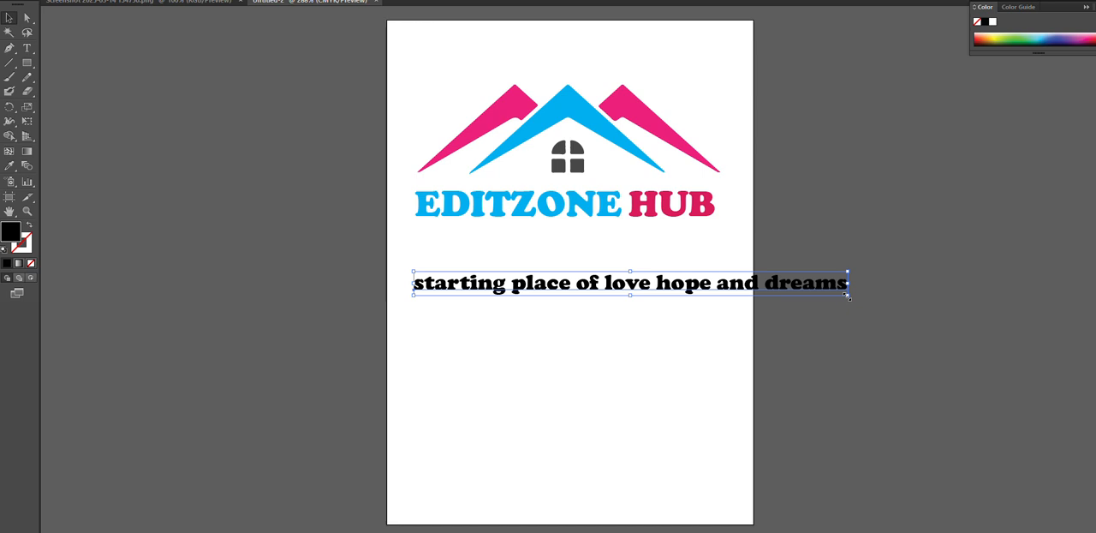
left_click_drag(847, 297, 817, 295)
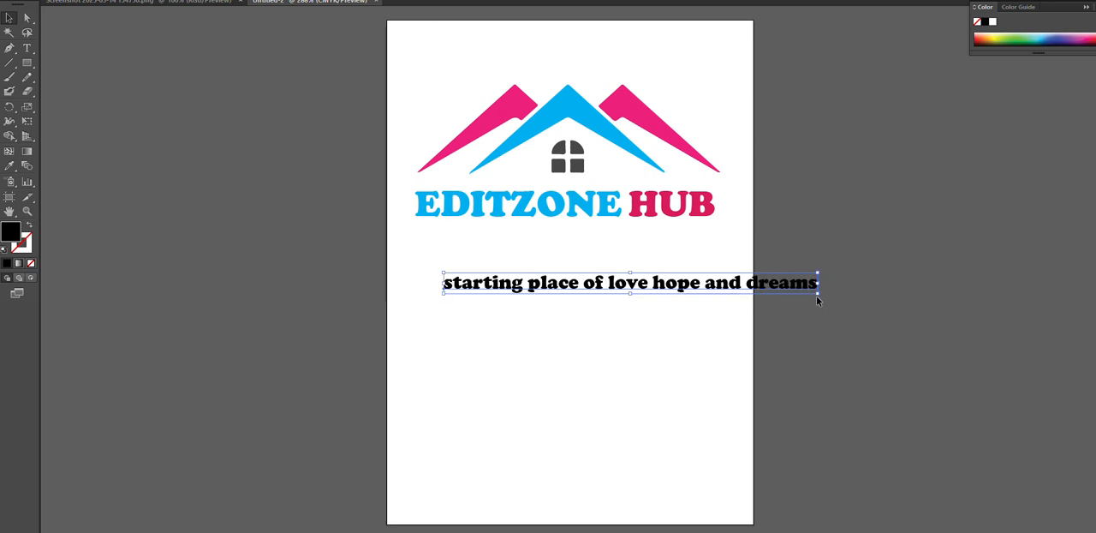
left_click_drag(744, 293, 685, 240)
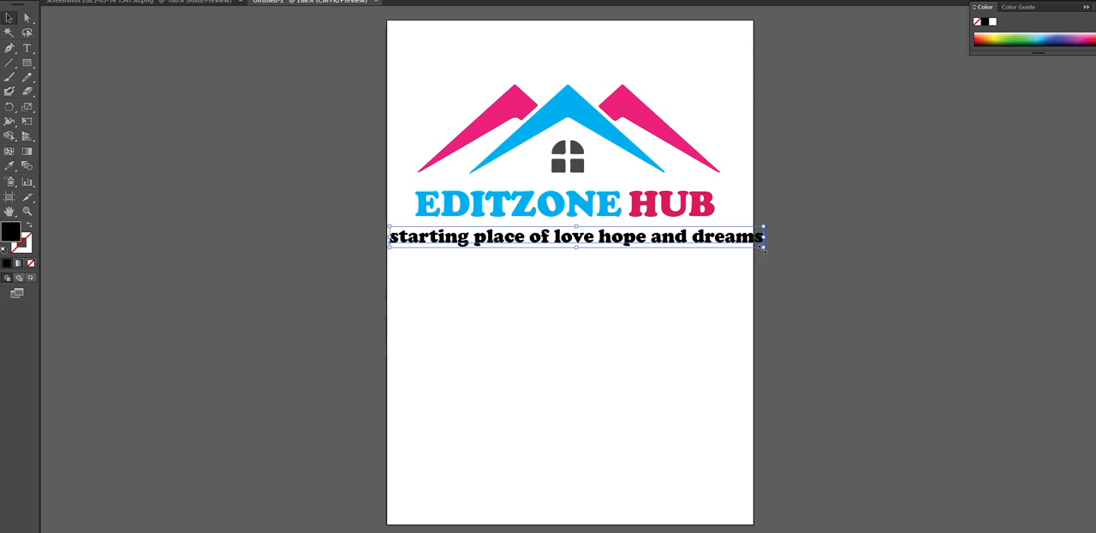
left_click_drag(764, 249, 712, 246)
left_click(665, 240, "shift")
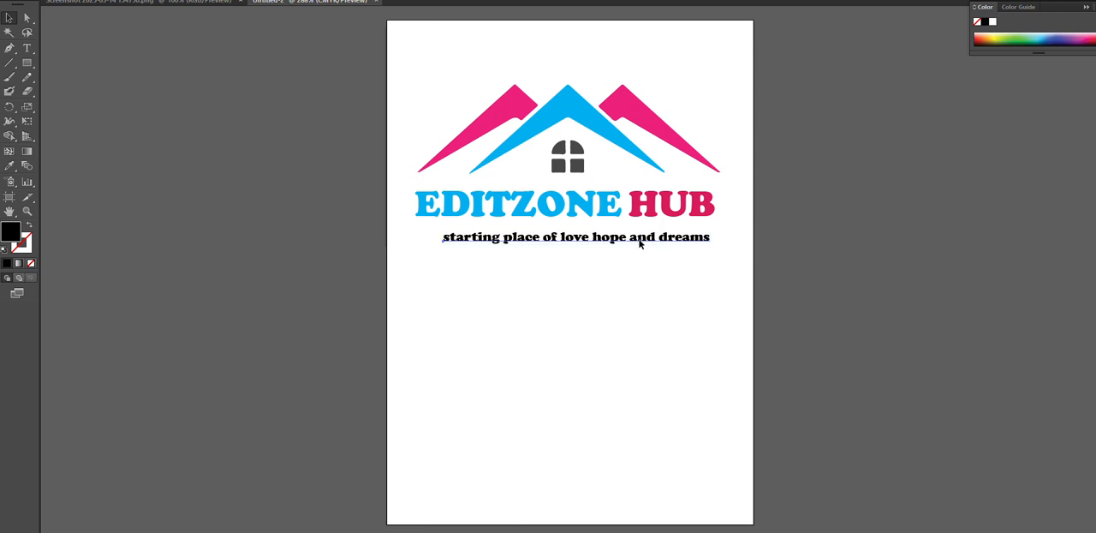
mouse_move(642, 242)
left_mouse_down()
mouse_move(621, 227)
mouse_move(623, 239)
left_mouse_up()
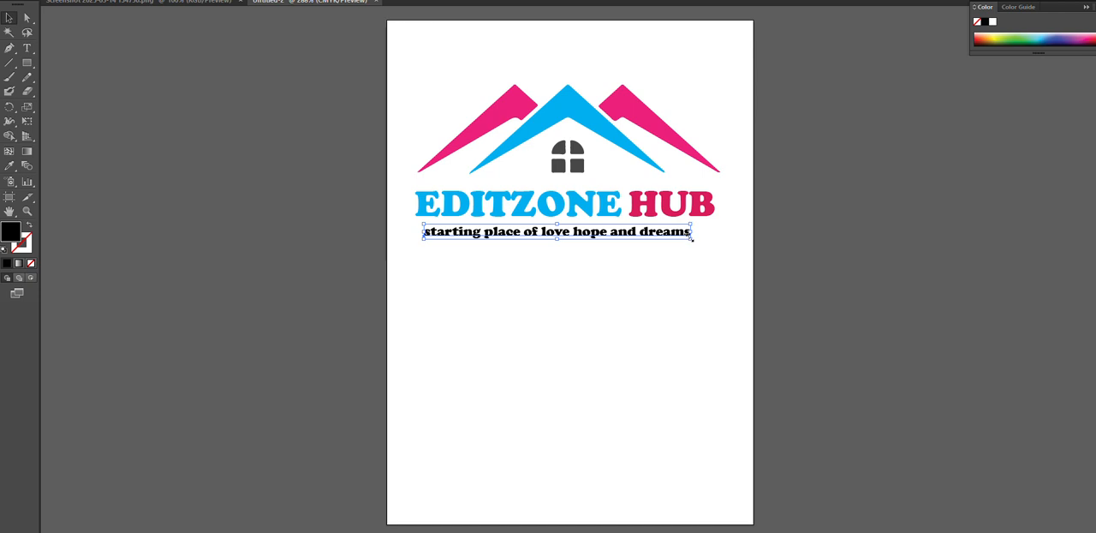
left_click_drag(692, 240, 714, 246)
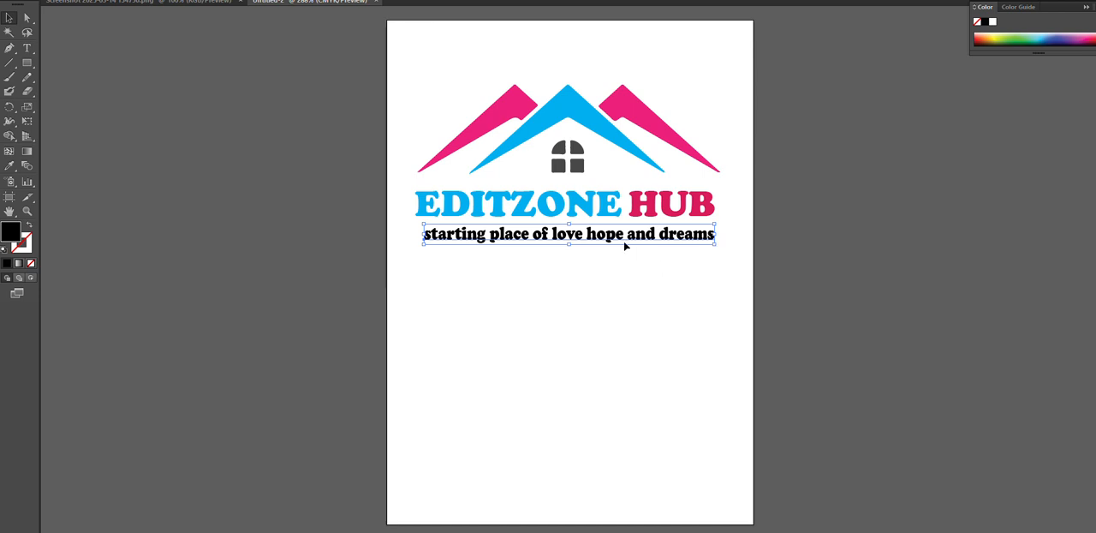
left_click_drag(624, 243, 613, 239)
left_click(611, 283)
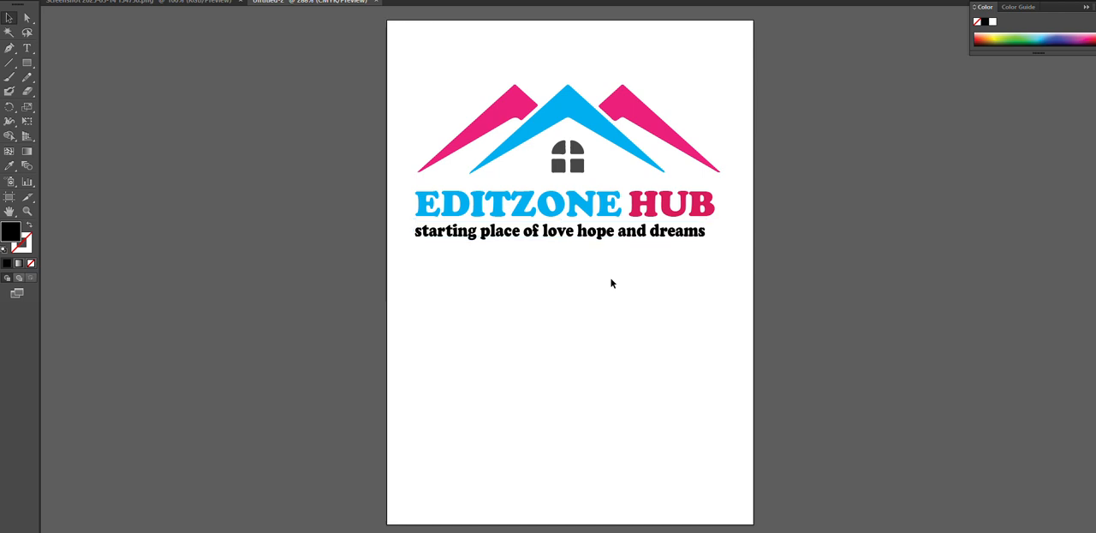
Change the tagline's font to Cambria Regular
left_click(604, 241)
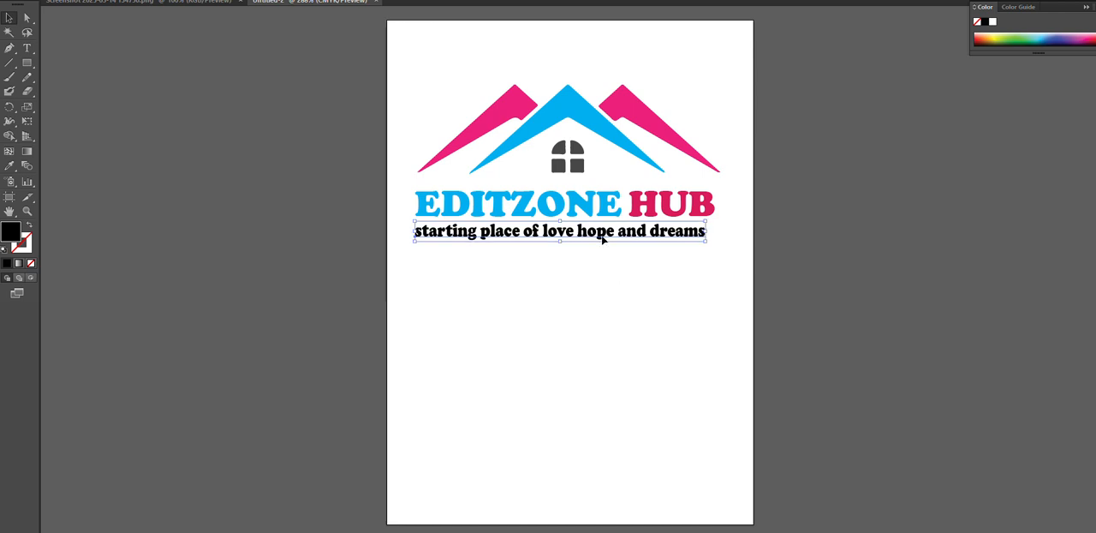
right_click(602, 240)
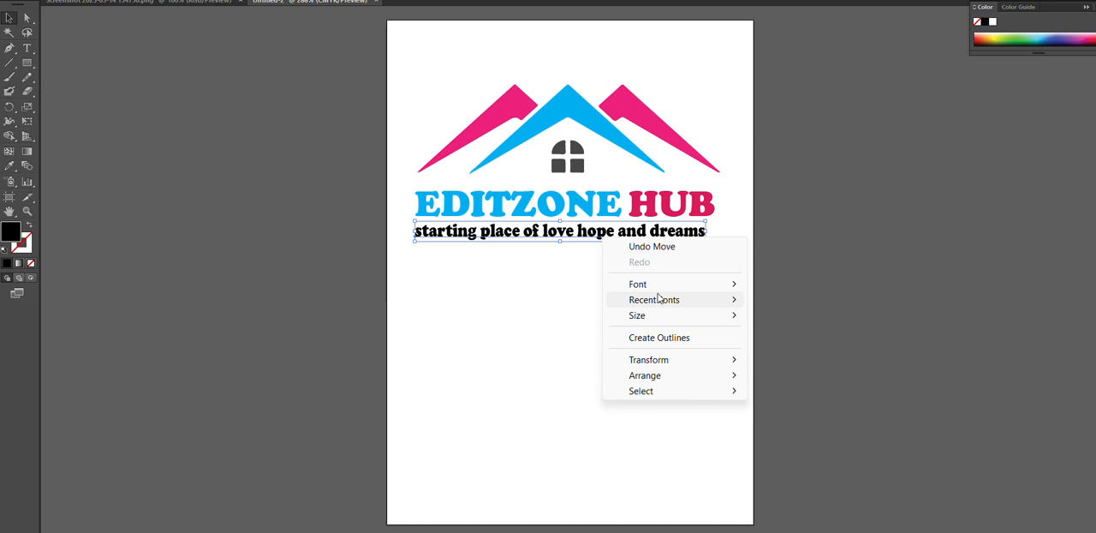
mouse_move(694, 290)
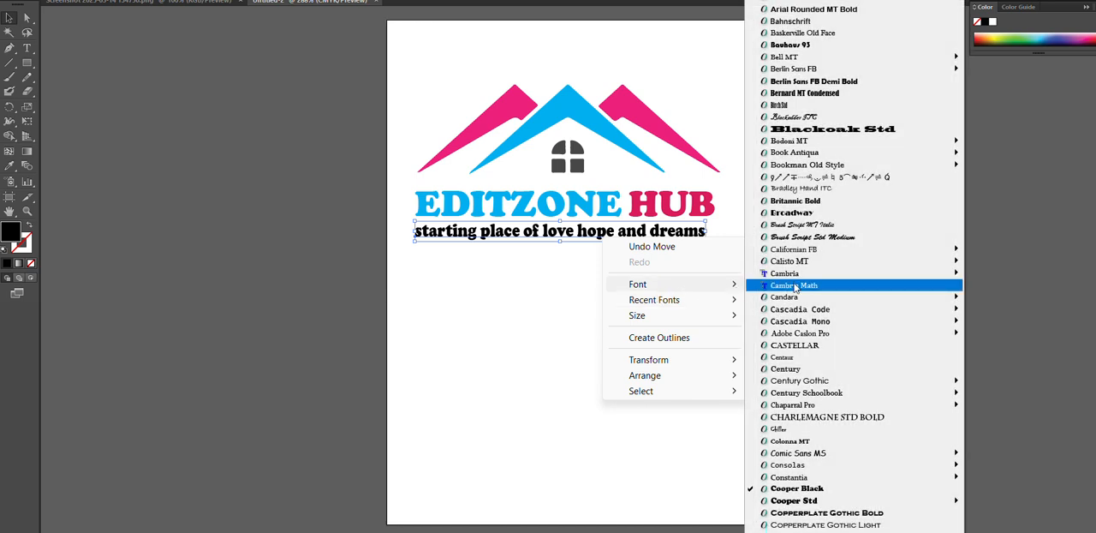
mouse_move(809, 274)
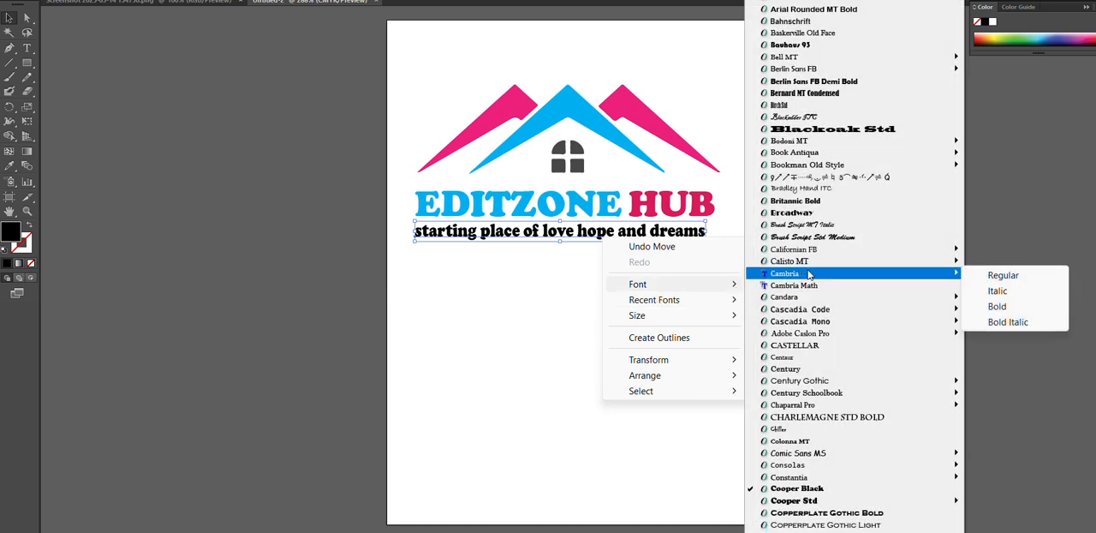
left_click(1004, 275)
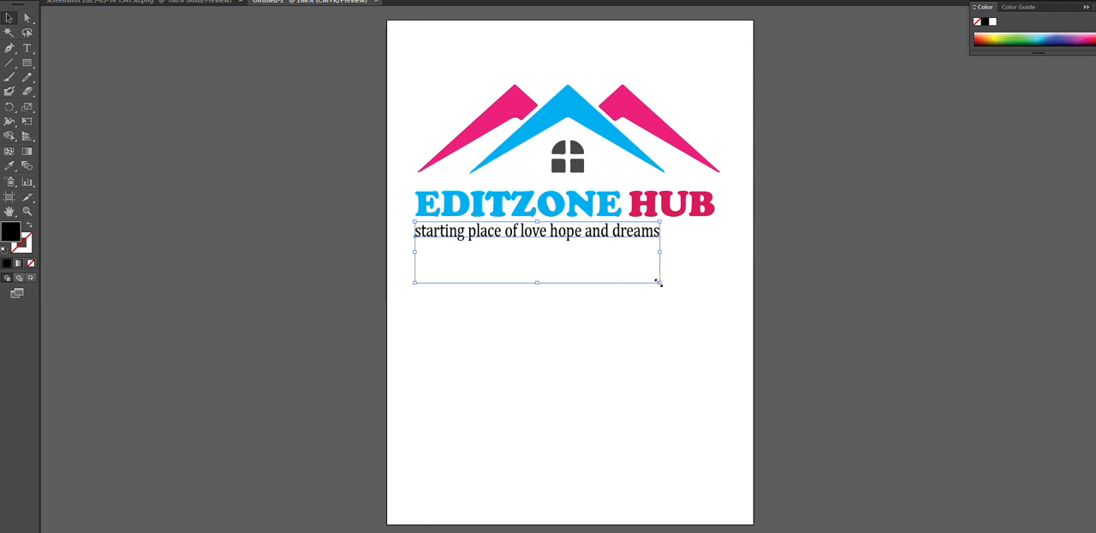
Enlarge the tagline to the company name's width, align it directly beneath the name and give it a dark grey-brown fill
left_click_drag(658, 283, 688, 252)
mouse_move(578, 227)
left_mouse_down()
mouse_move(613, 228)
mouse_move(600, 227)
left_mouse_up()
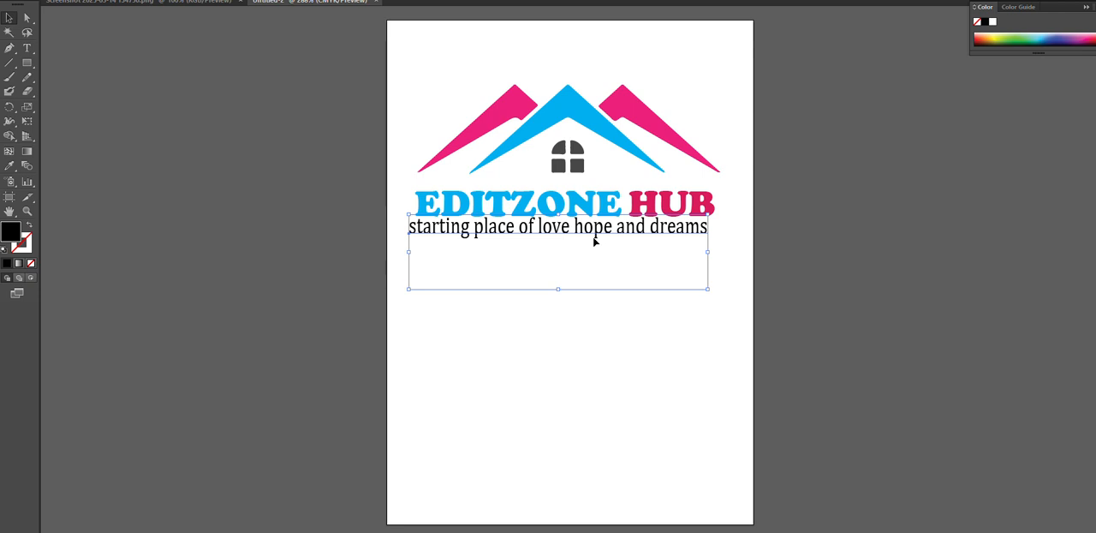
key("Right")
key("Right")
key("Right")
key("Right")
key("Right")
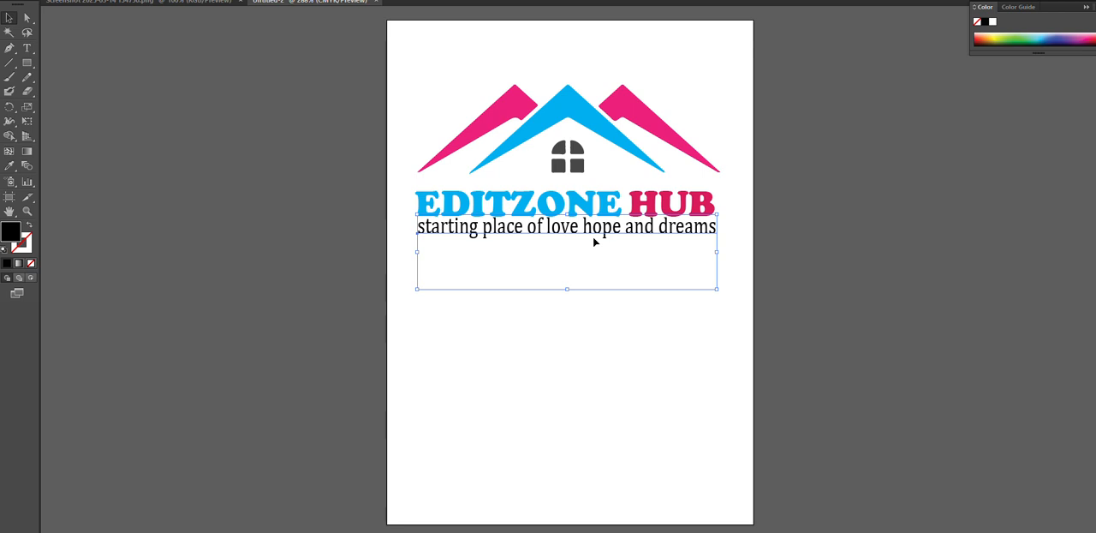
left_click(575, 325)
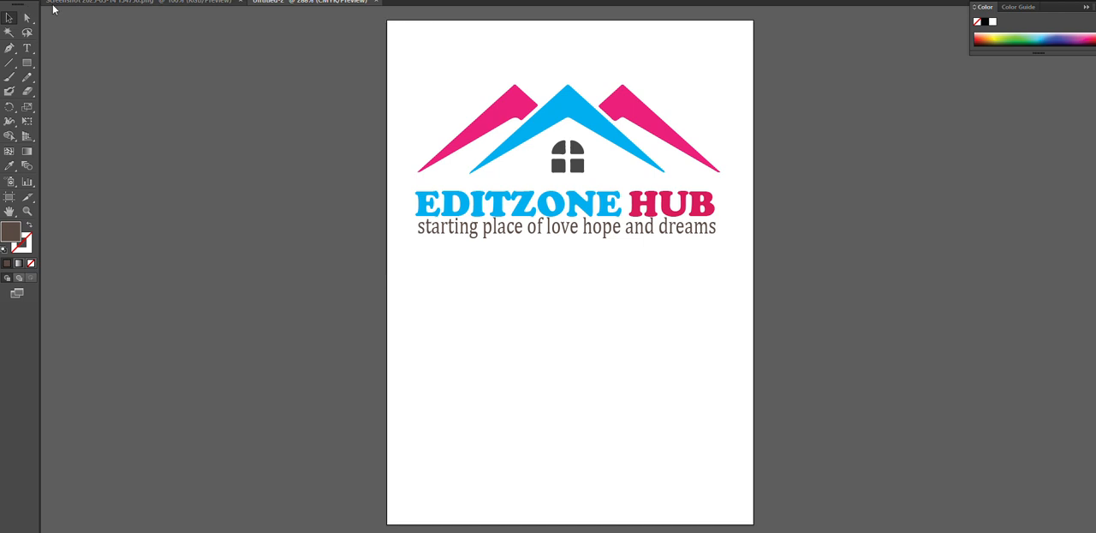
Select the house, company name and tagline together and enlarge them slightly about their centre to nearly fill the artboard's width
left_click(10, 16)
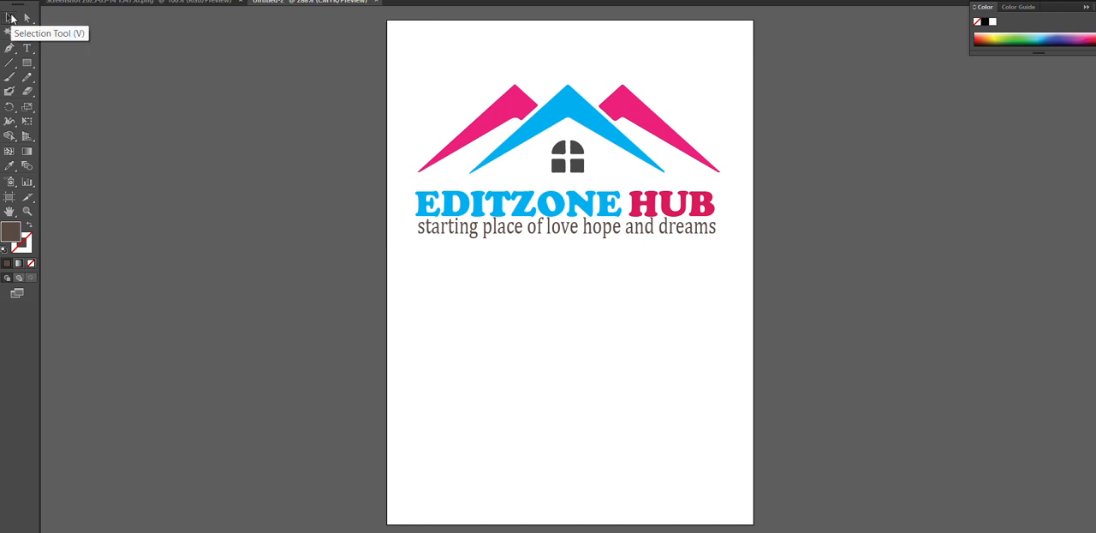
left_click_drag(430, 66, 743, 266)
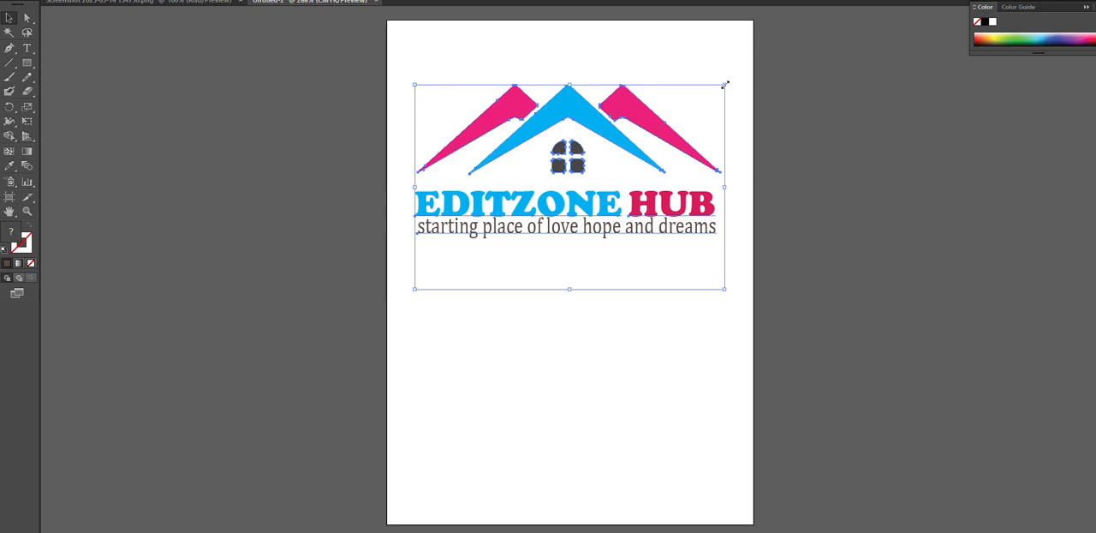
left_click_drag(725, 83, 748, 80)
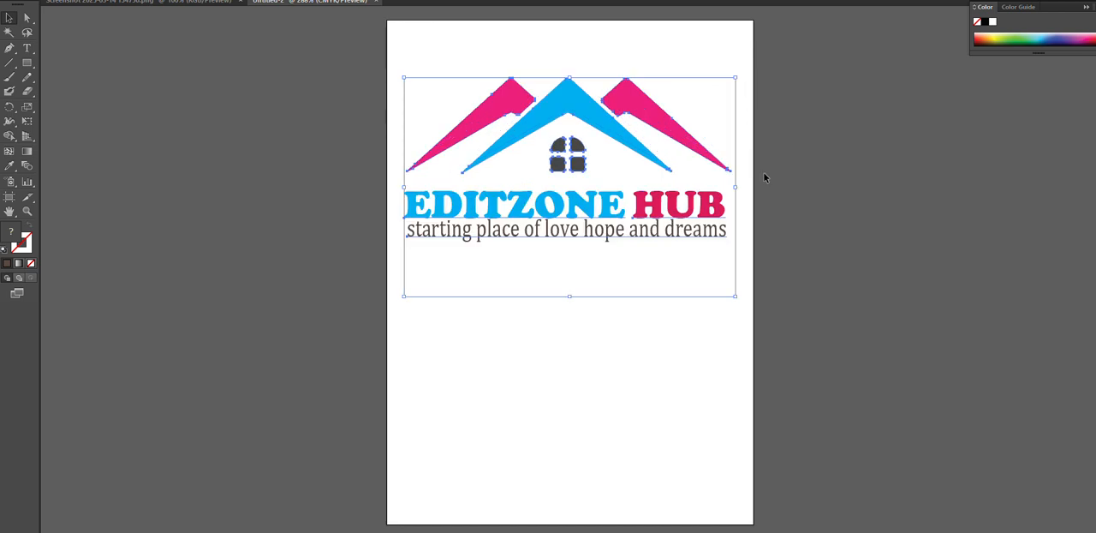
left_click(828, 193)
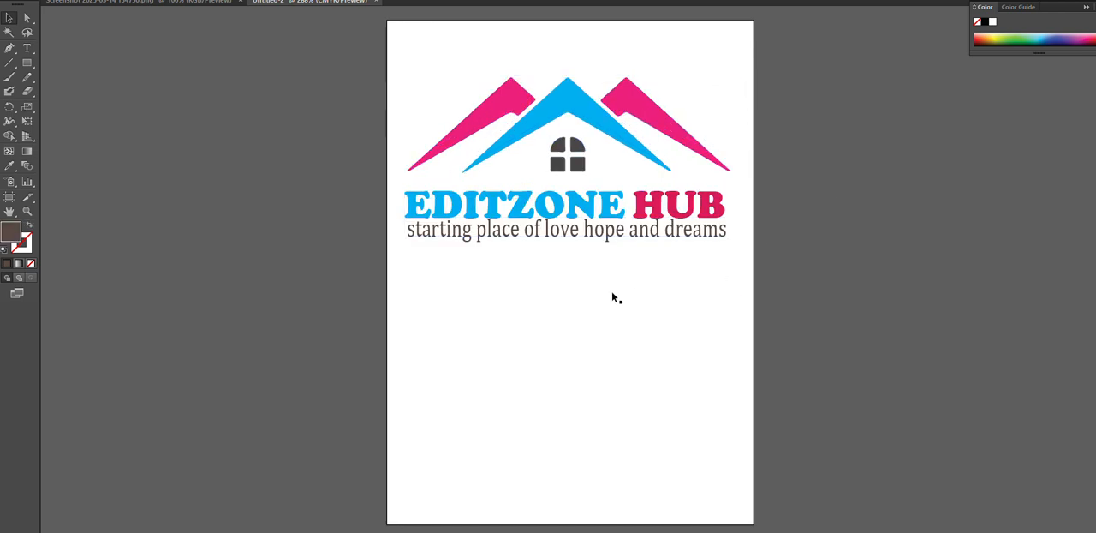
Select the complete logo with its texts and nudge it up close to the artboard's upper edge
left_click_drag(429, 36, 722, 270)
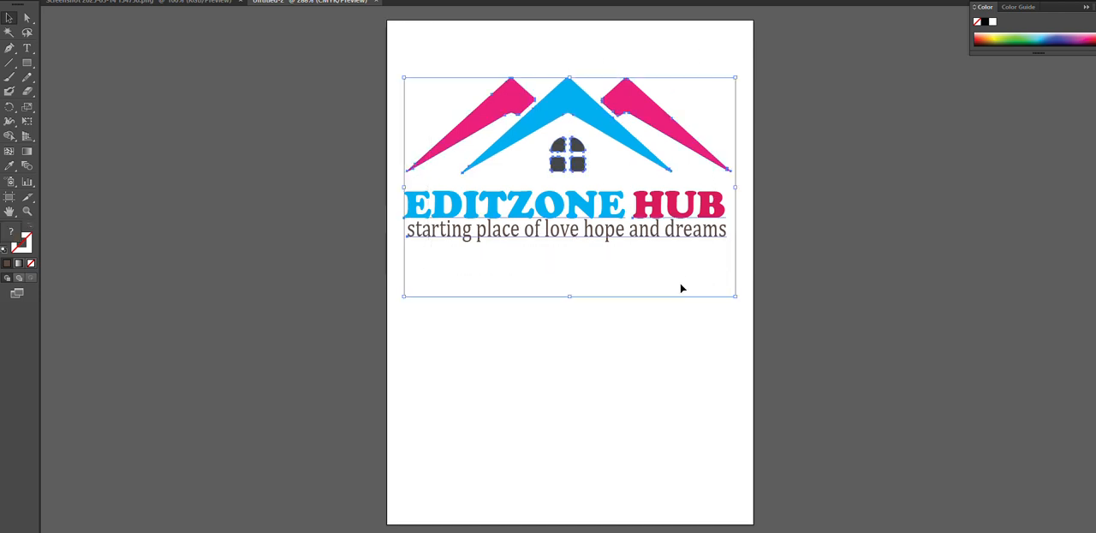
key("Up")
key("Up")
key("Up")
key("Up")
key("Up")
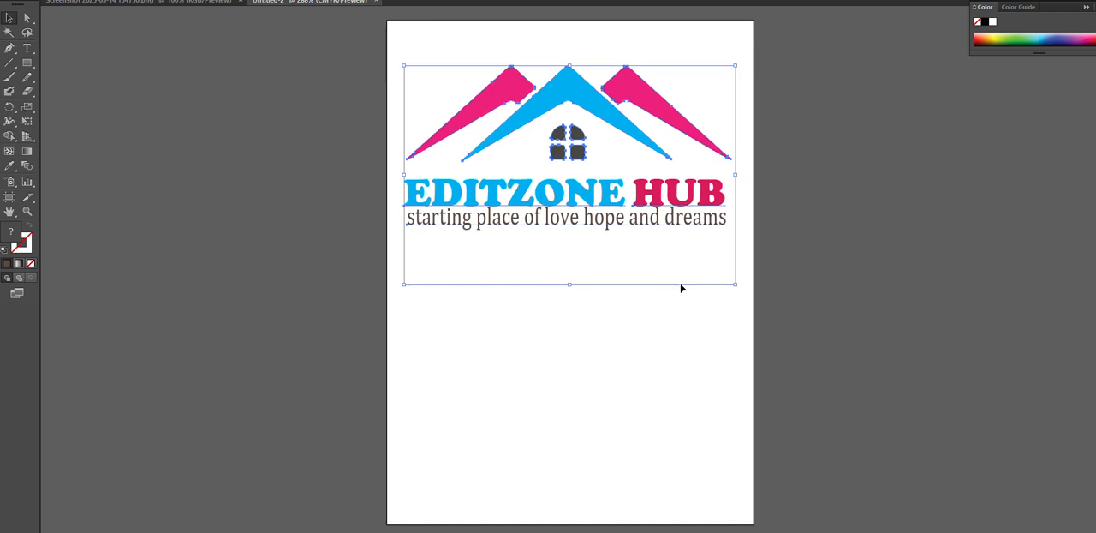
key("Up")
key("Up")
key("Up")
key("Up")
key("Up")
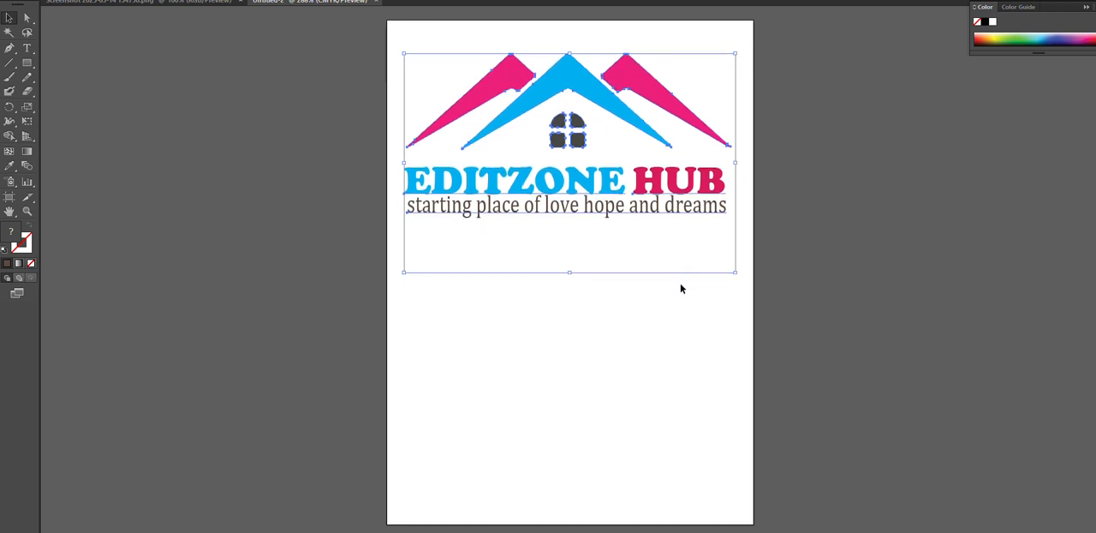
left_click(840, 211)
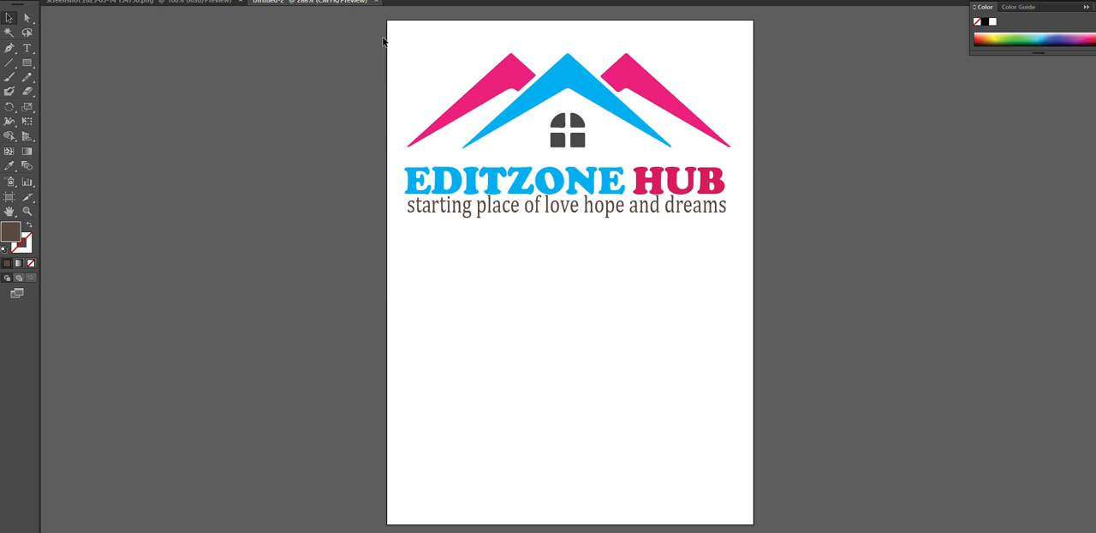
Select all the artwork and place a duplicate of the complete logo in the lower half of the artboard
left_click_drag(414, 66, 733, 237)
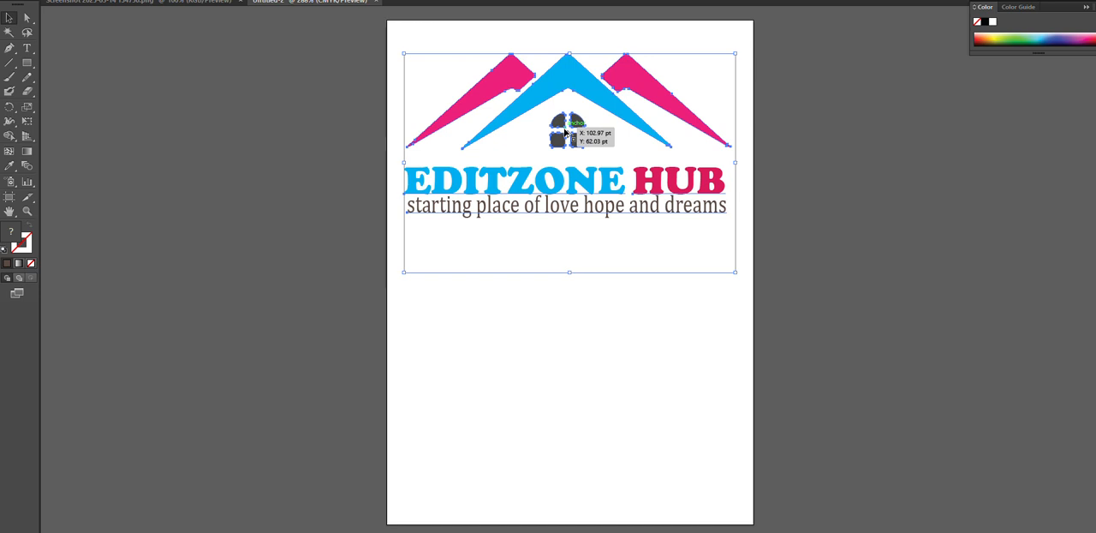
left_click_drag(561, 107, 563, 297)
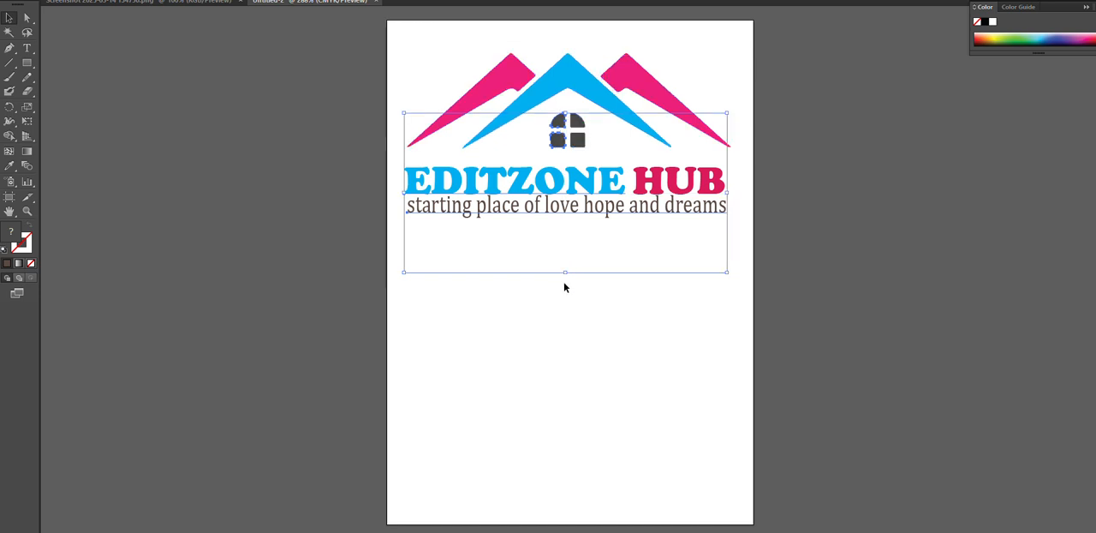
left_click(565, 287)
key("ctrl+a")
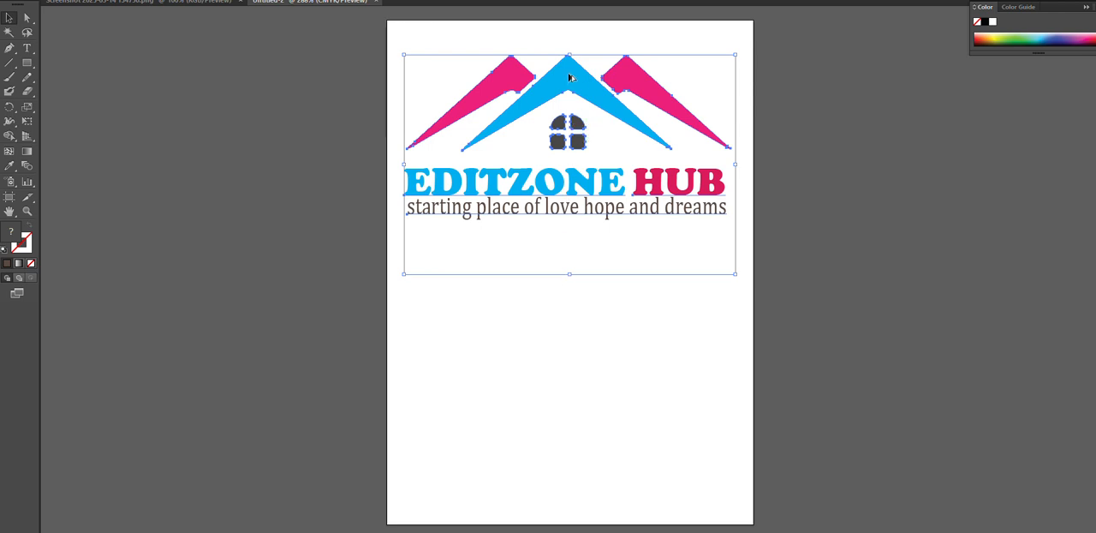
left_click_drag(570, 78, 570, 319)
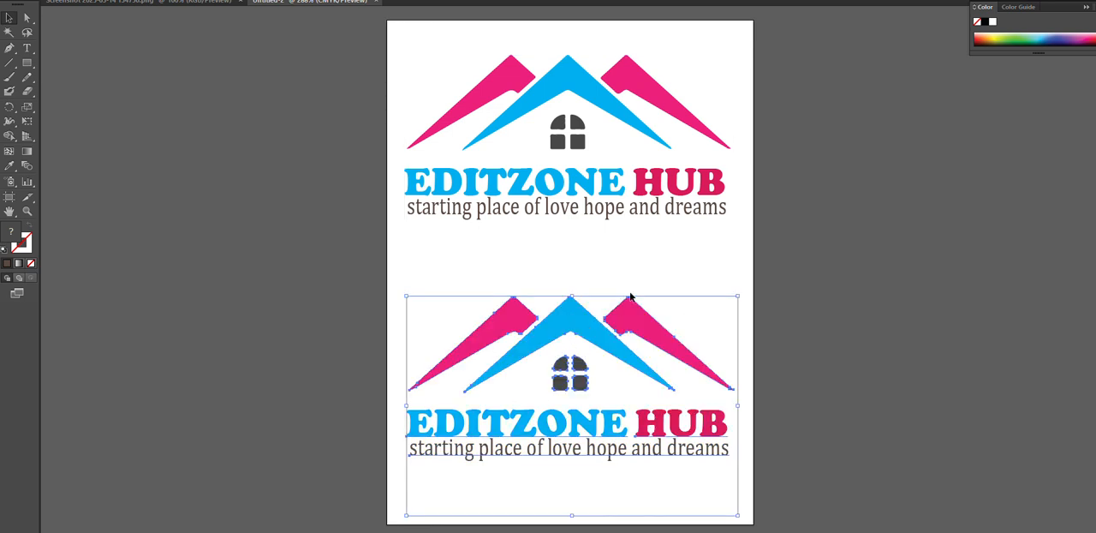
Nudge the duplicated logo up closer to the original and deselect it
key("Up")
key("Up")
key("Up")
key("Up")
key("Up")
key("Up")
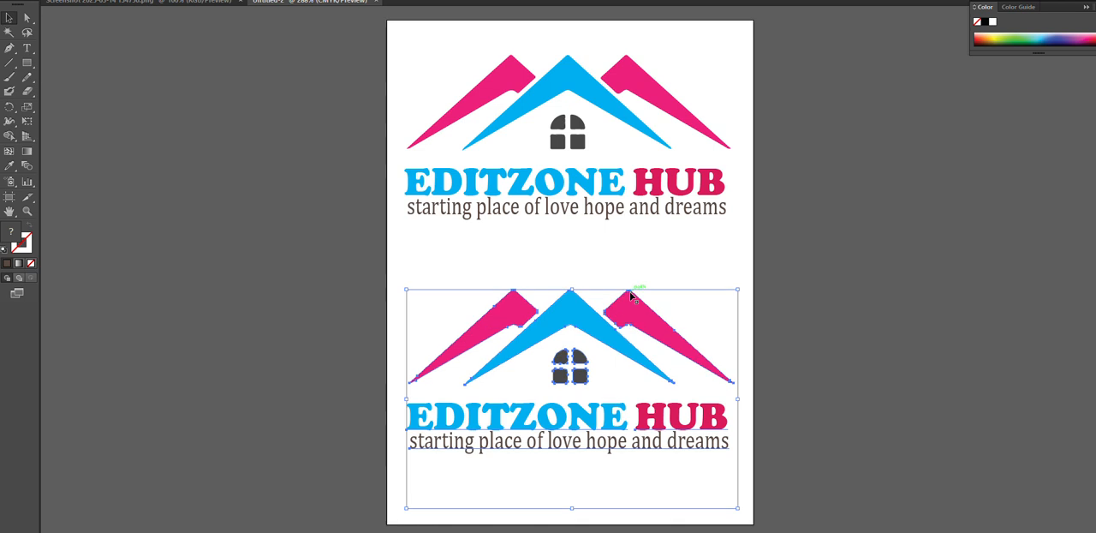
key("Up")
key("Up")
key("Up")
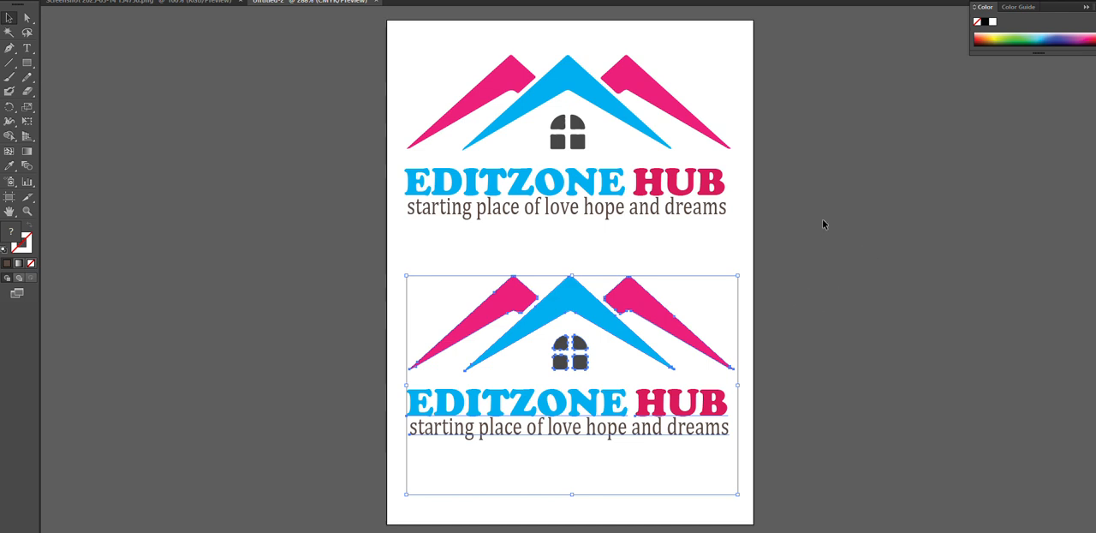
left_click(871, 264)
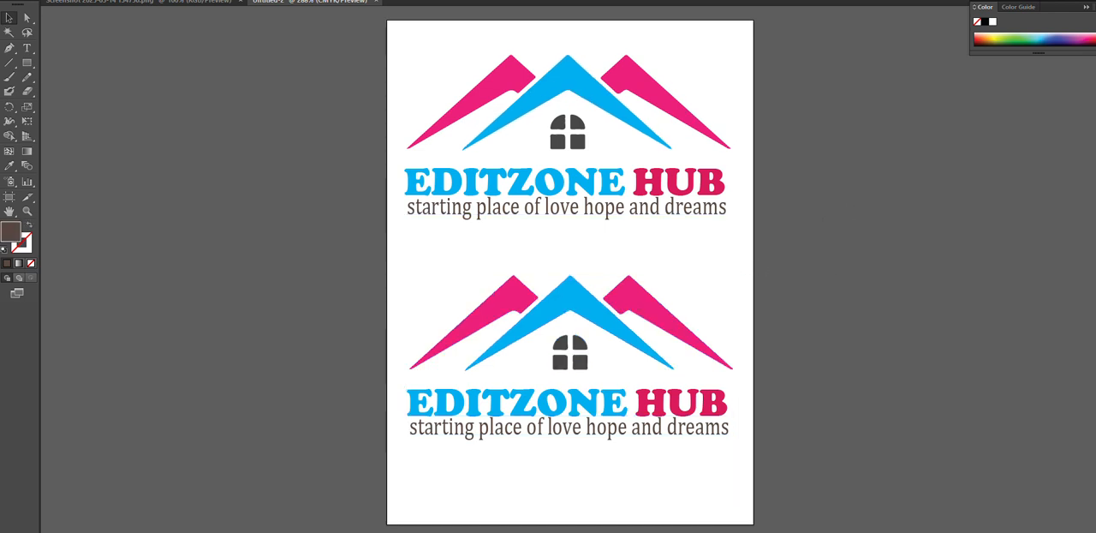